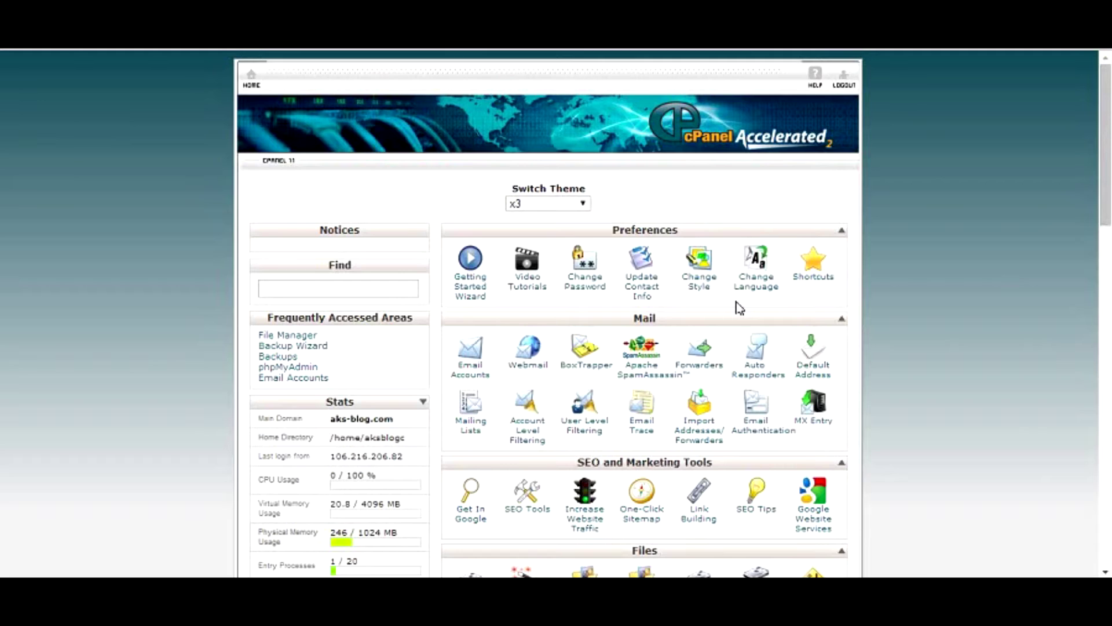
- Open phpMyAdmin from the database tools in cPanel
left_click(306, 370)
left_click(260, 369)
left_click_drag(1111, 150, 1109, 302)
scroll(1108, 116, "down", 2)
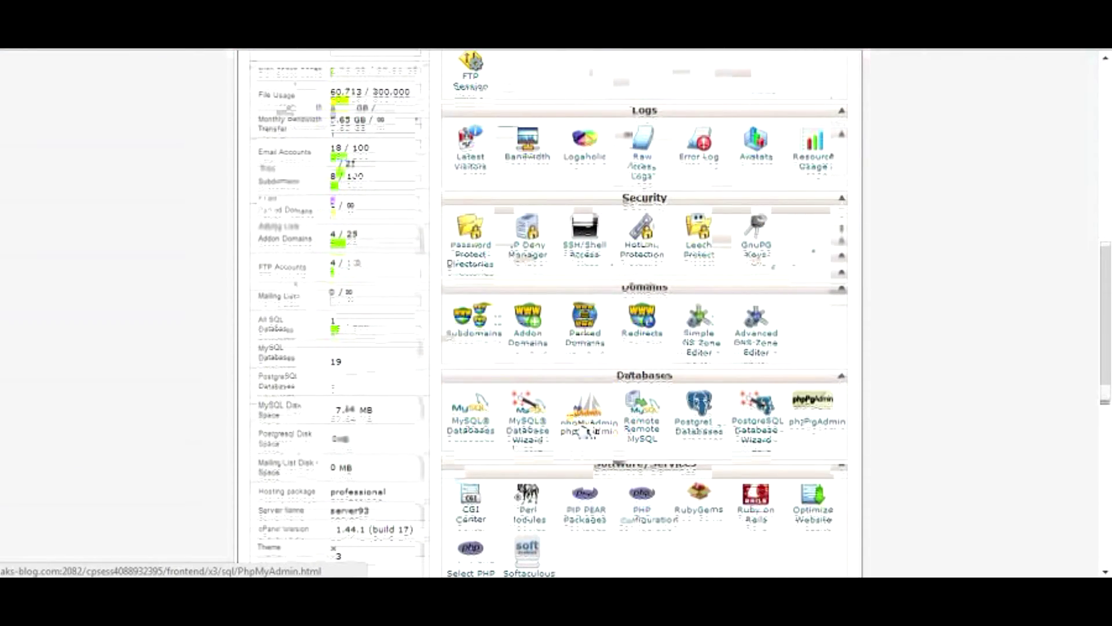
left_click(585, 441)
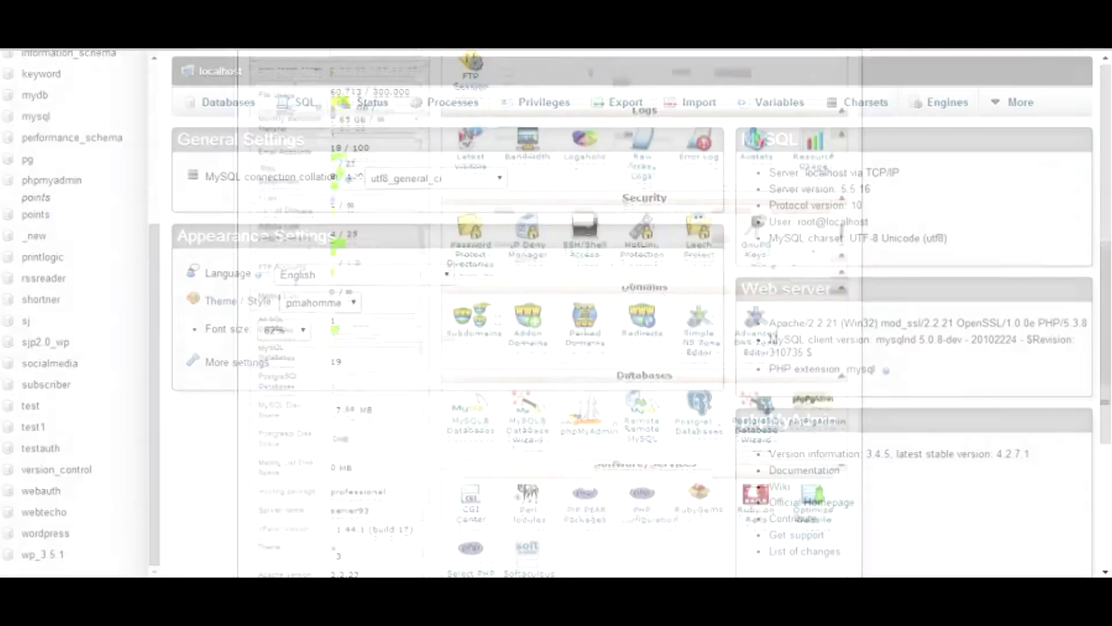
- Look through the database list and open the codex database
scroll(160, 204, "up", 5)
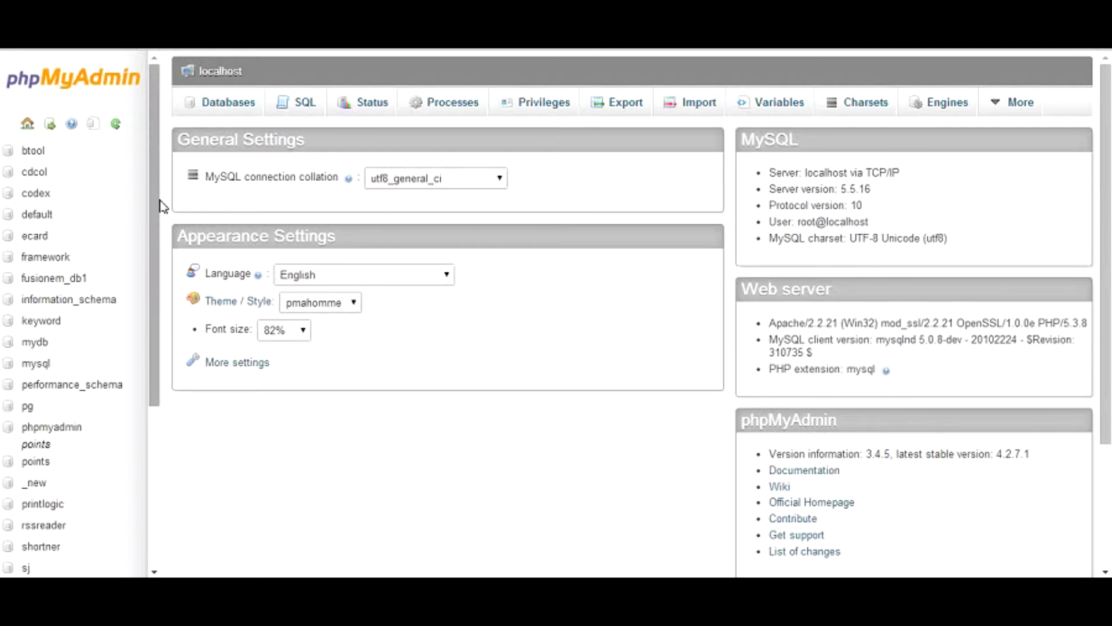
left_click_drag(158, 200, 161, 155)
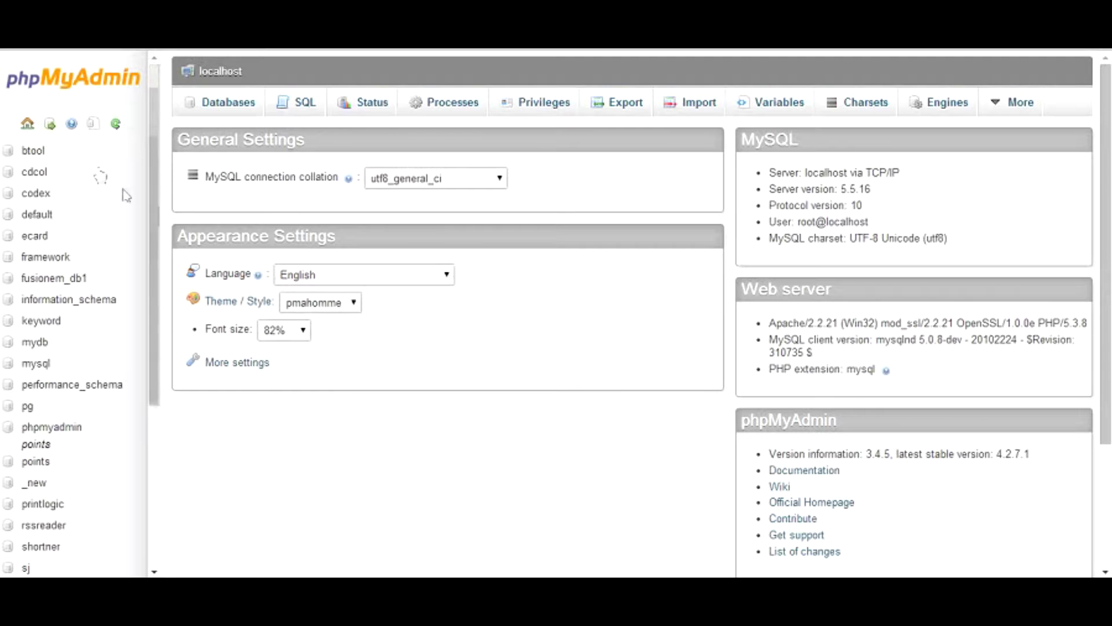
left_click(89, 152)
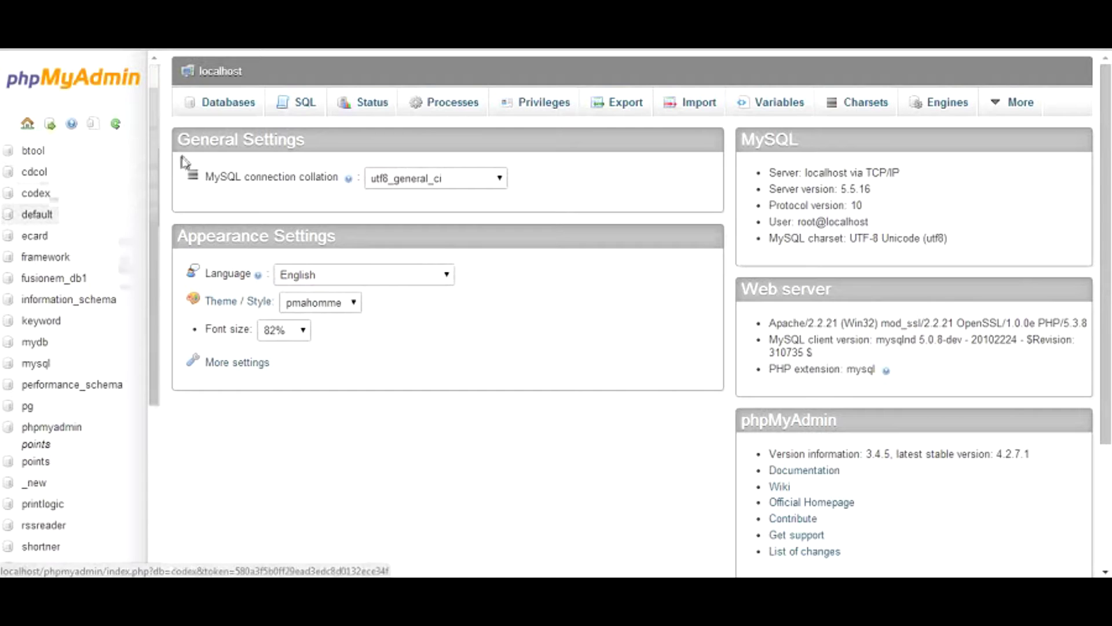
left_click(217, 111)
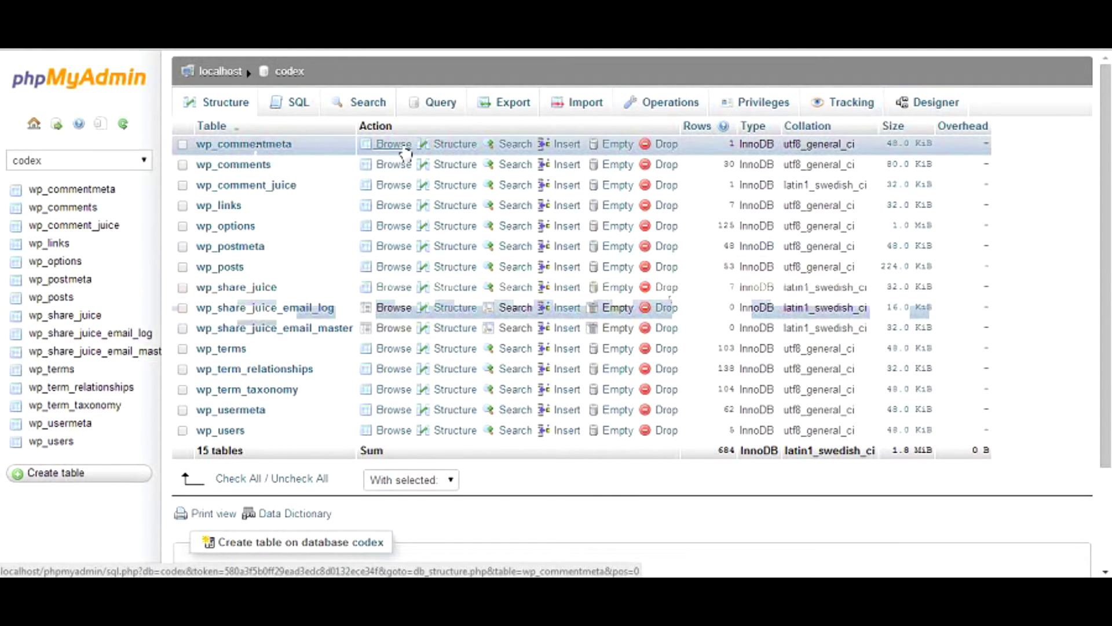
- Review the structure of the wp_commentmeta table, including its column types and primary index, and browse its rows
left_click(442, 146)
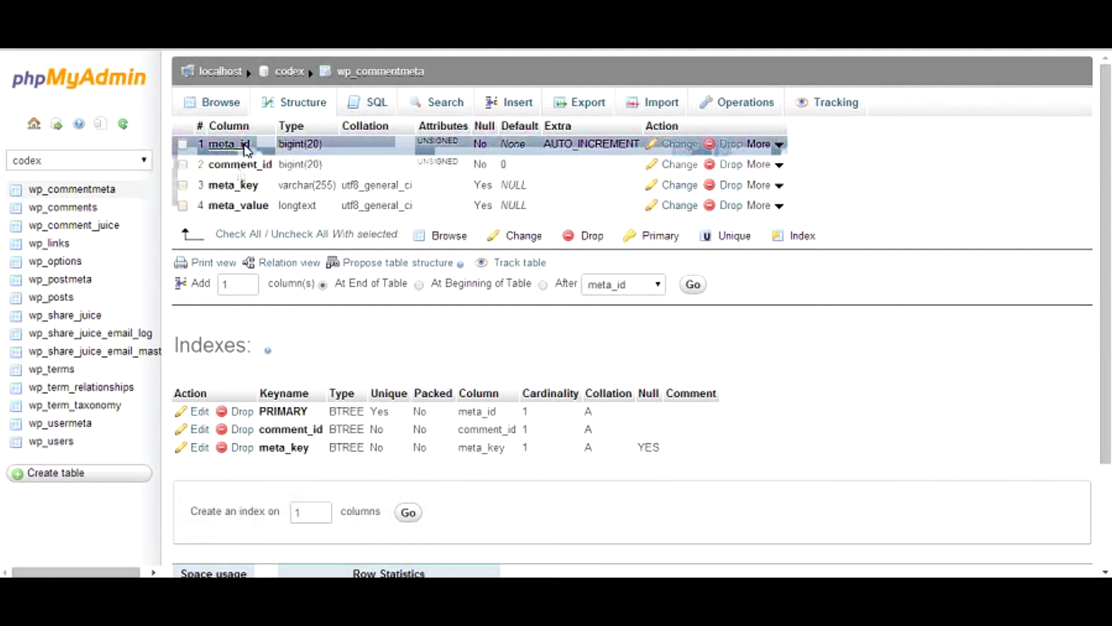
left_click(587, 148)
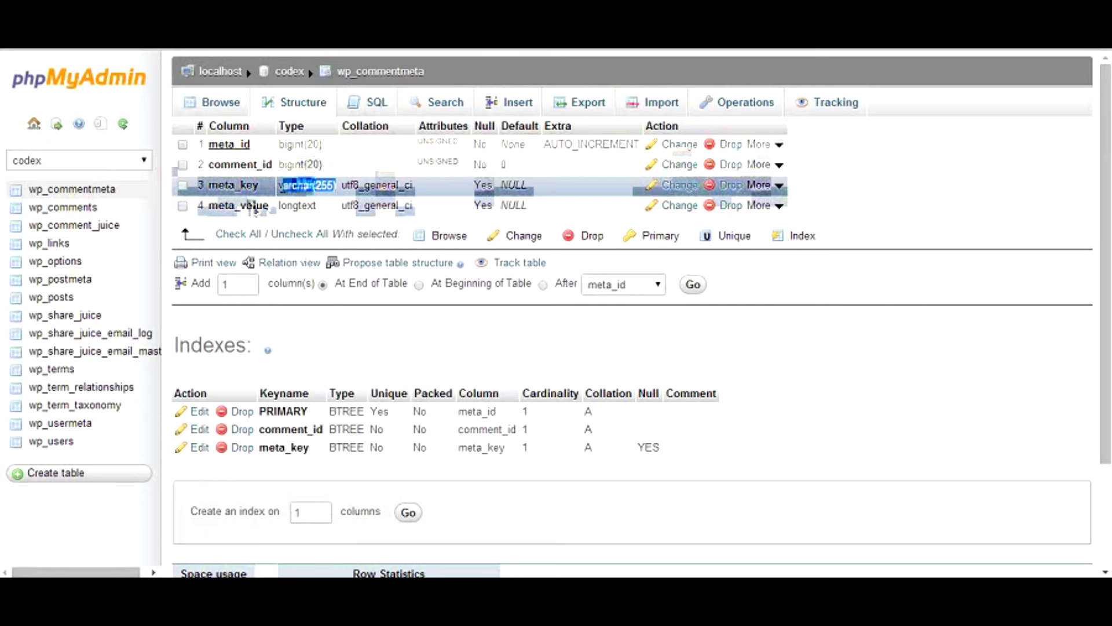
mouse_move(279, 184)
left_mouse_down()
mouse_move(335, 186)
mouse_move(318, 206)
mouse_move(277, 206)
left_mouse_up()
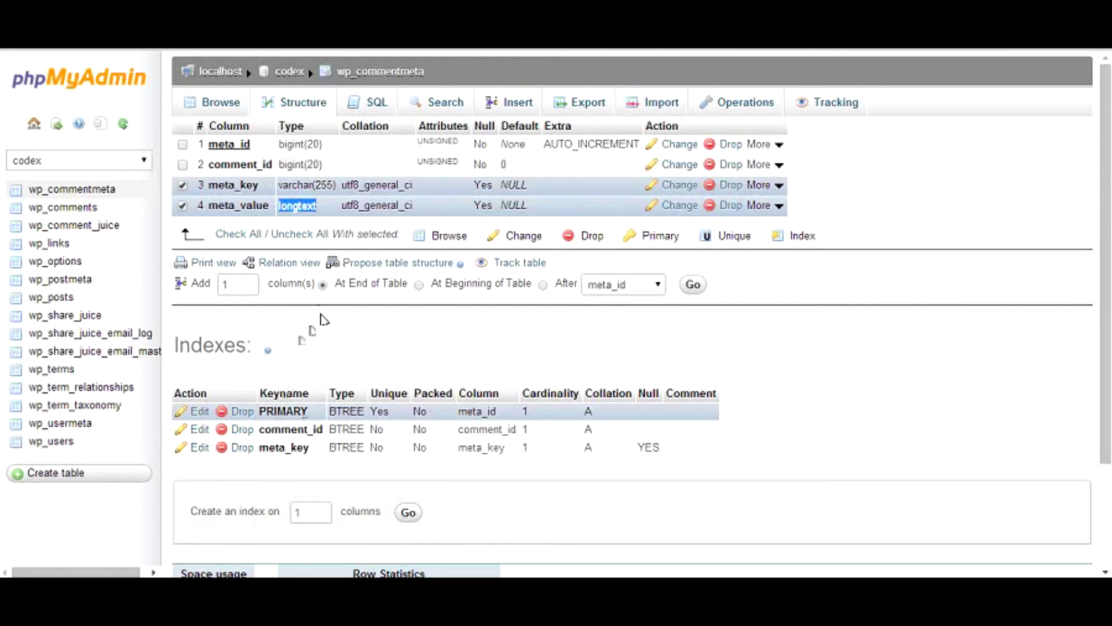
left_click_drag(309, 412, 274, 412)
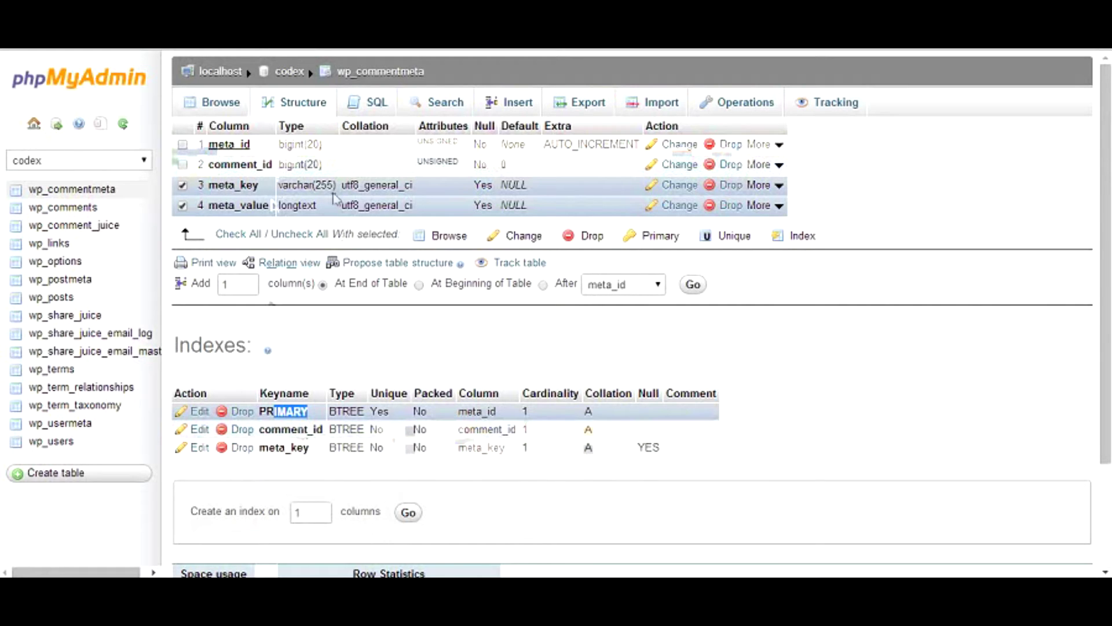
left_click(218, 105)
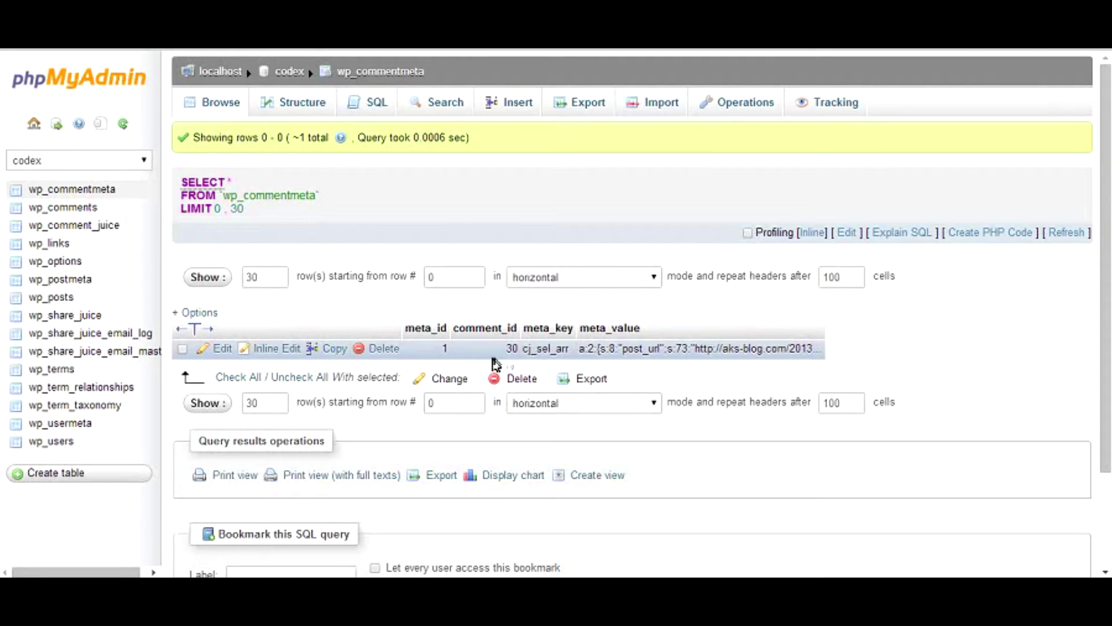
- Open the wp_posts table, review its column structure, and return to its rows
left_click(68, 300)
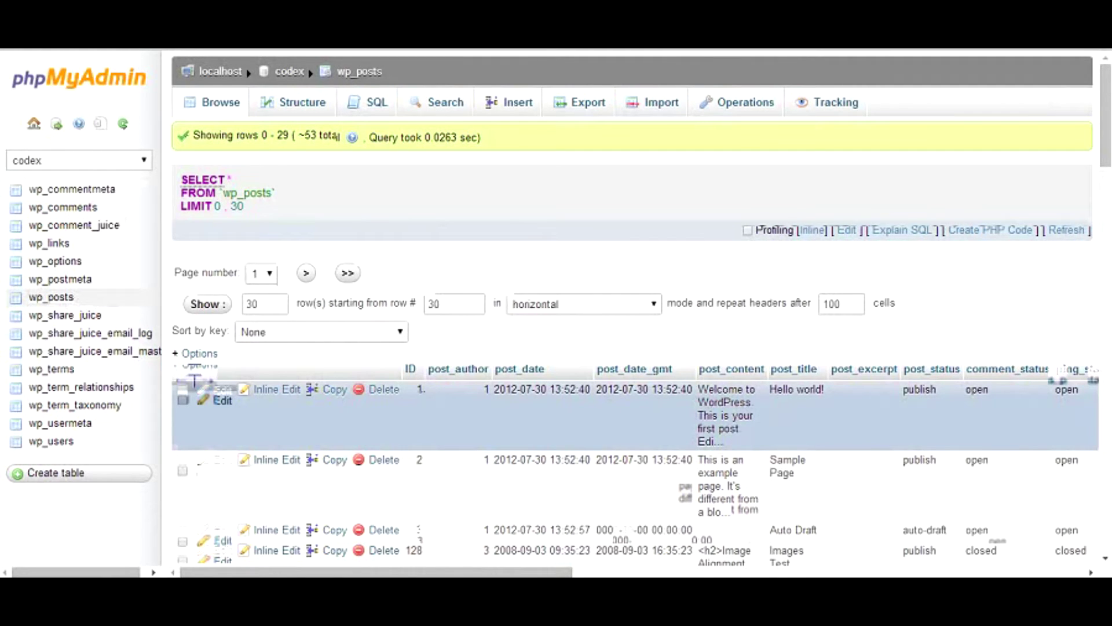
left_click(305, 118)
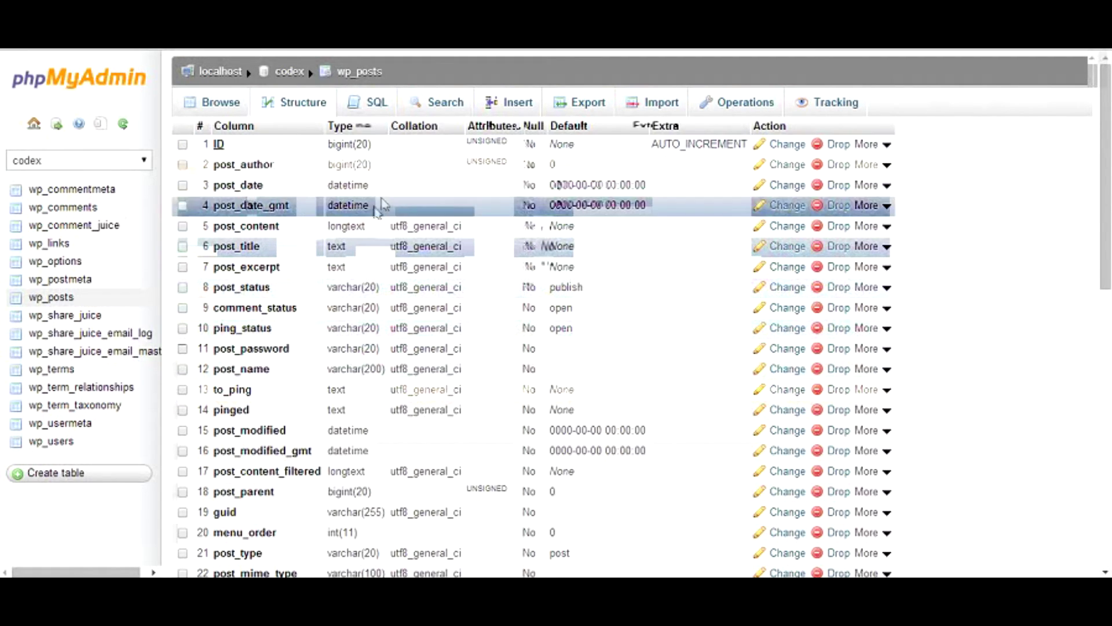
left_click(229, 109)
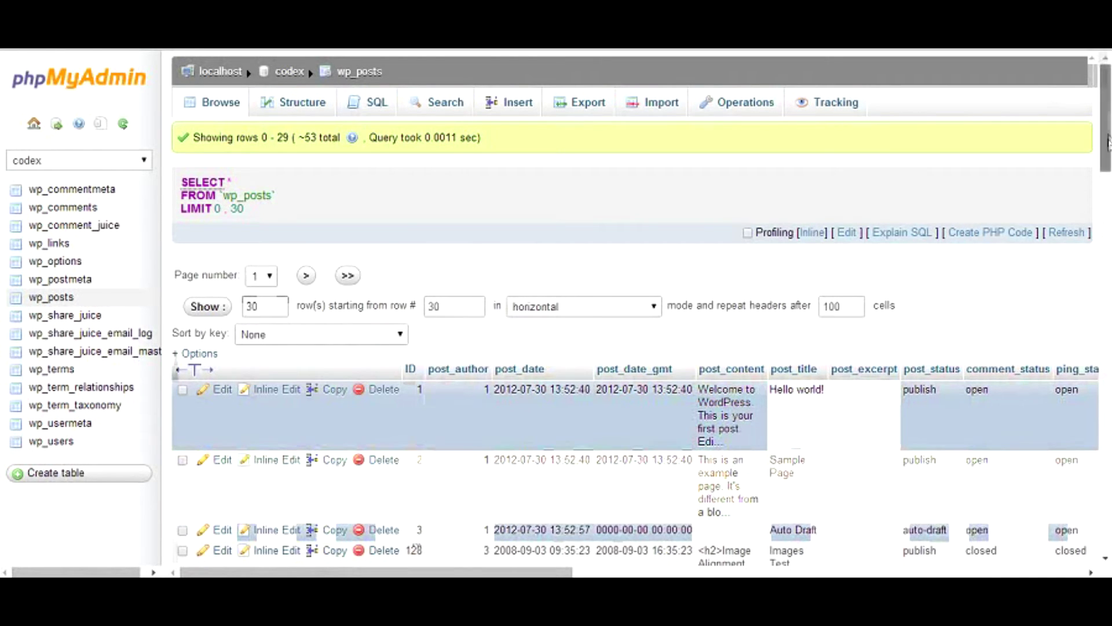
- Edit the wp_posts row with ID 1, append "I am adding information here" to post_content, and save the row
left_click_drag(1108, 142, 1107, 192)
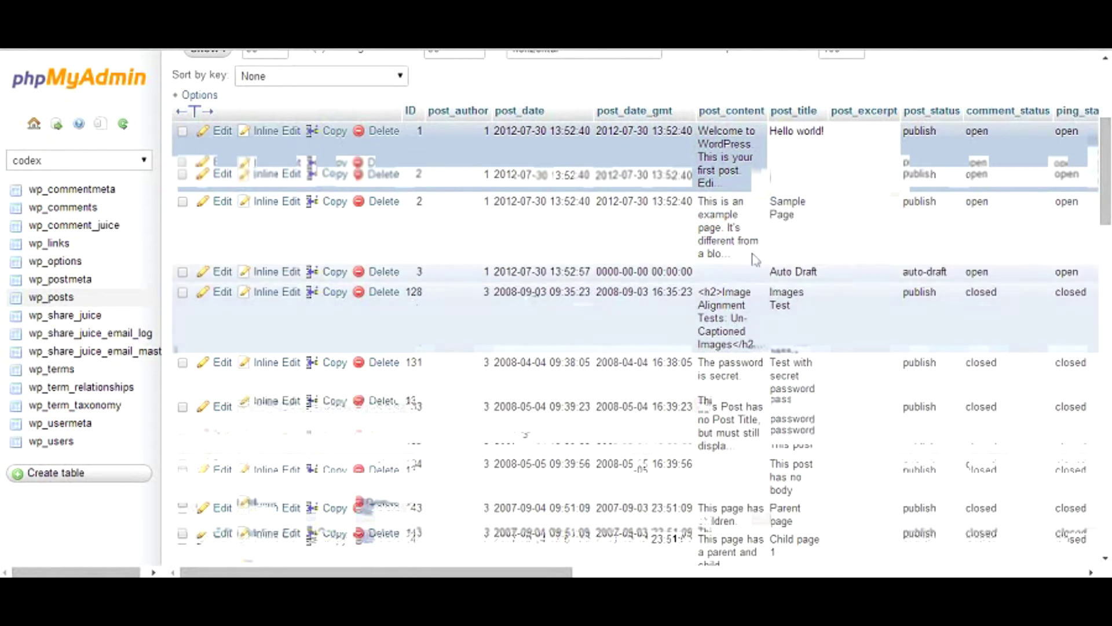
scroll(927, 208, "up", 1)
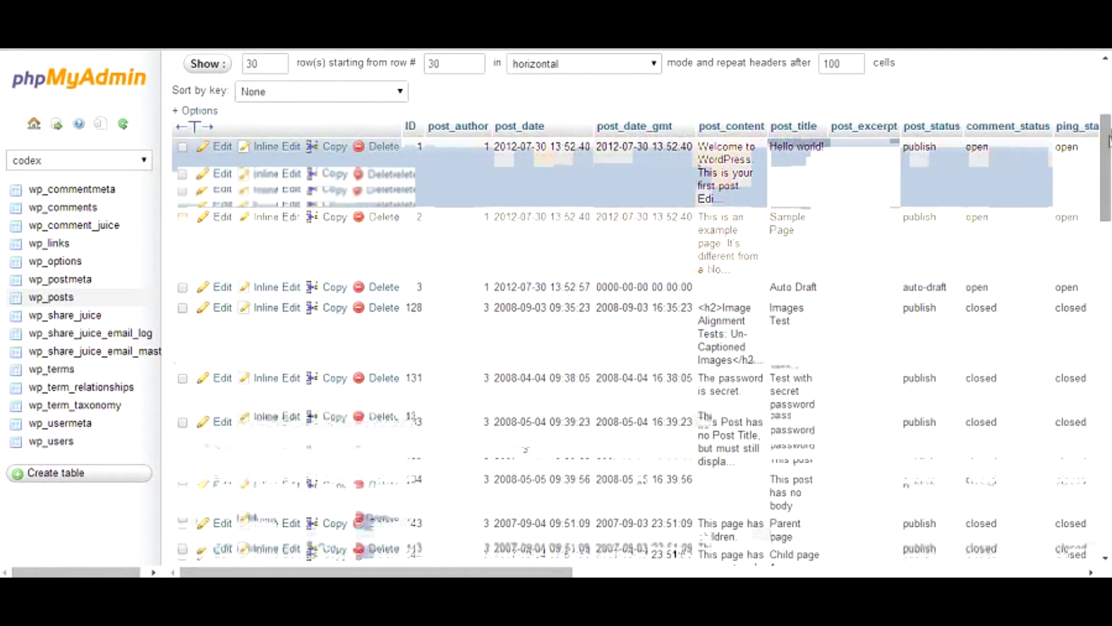
left_click_drag(1108, 142, 1109, 110)
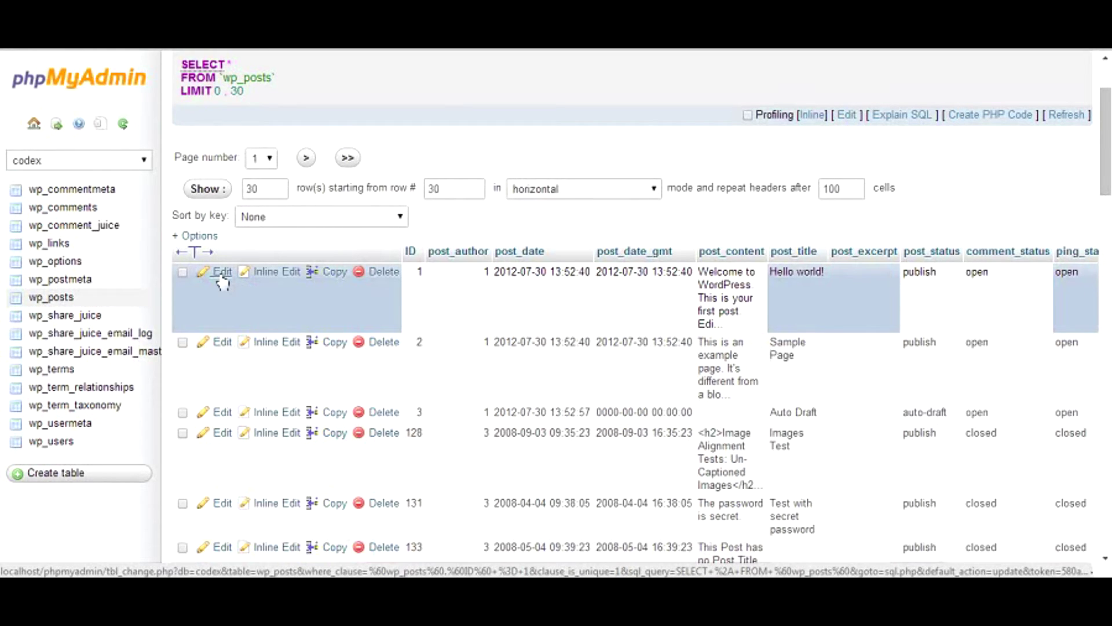
left_click(221, 275)
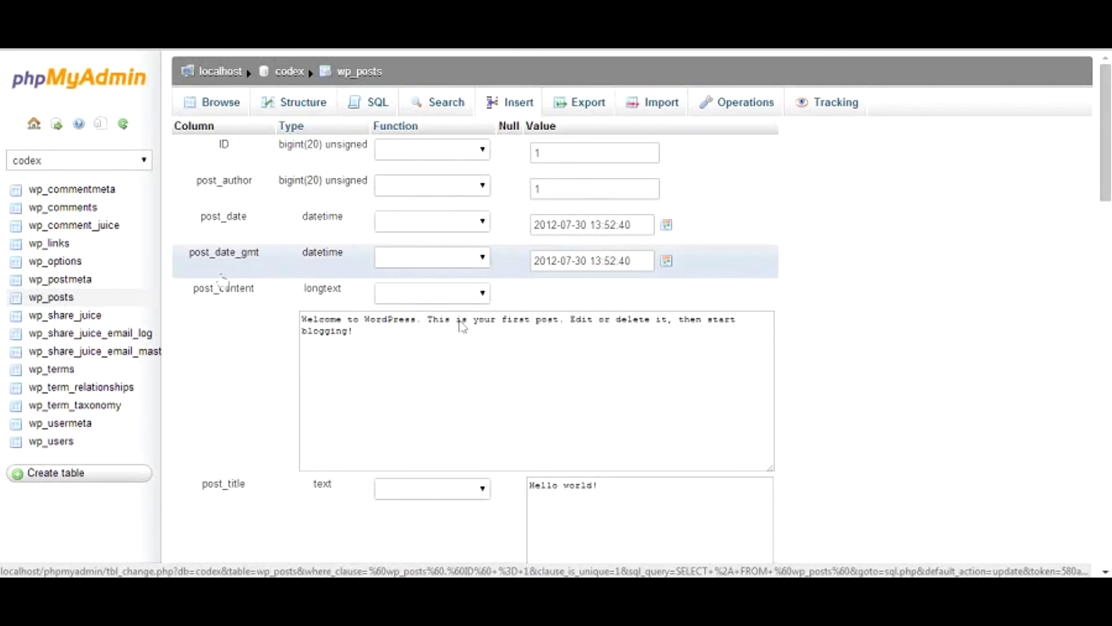
left_click_drag(504, 294, 485, 201)
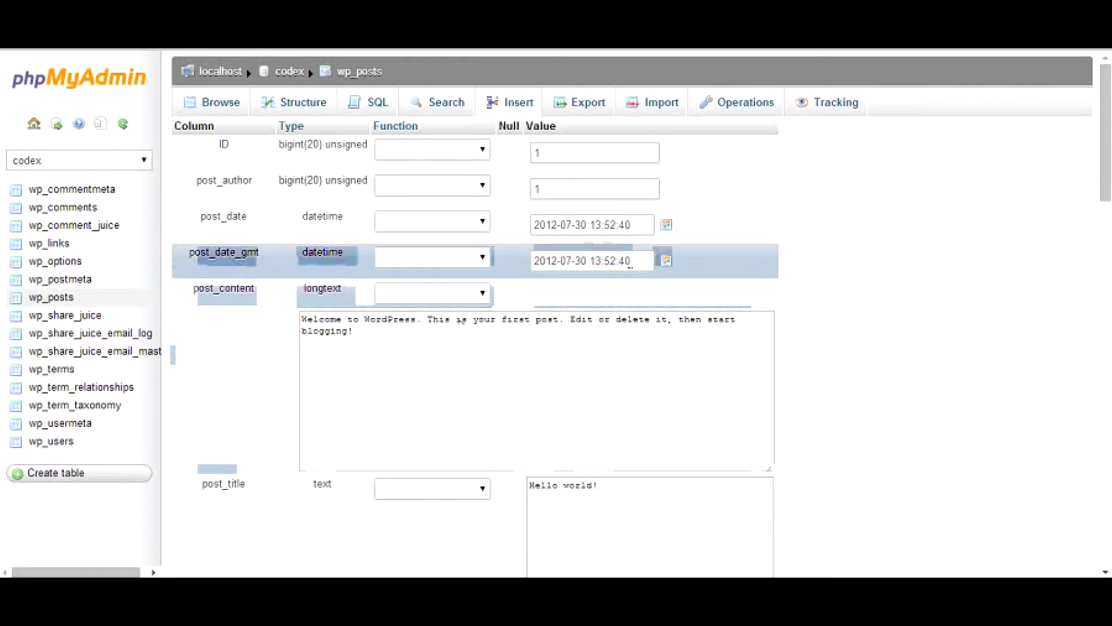
left_click(417, 354)
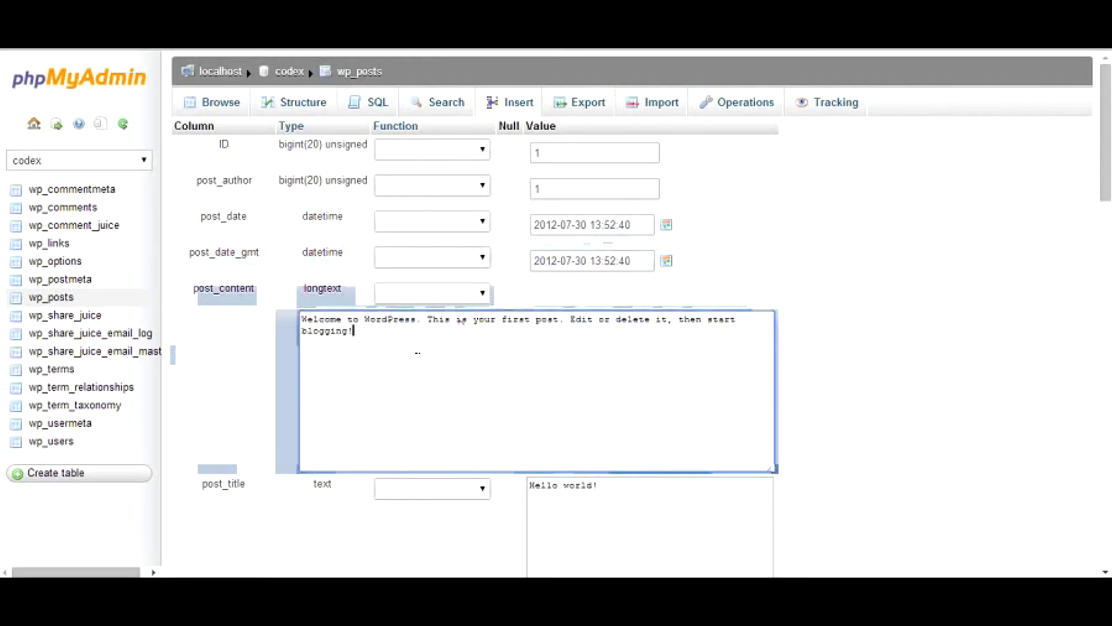
type("I am adding information here")
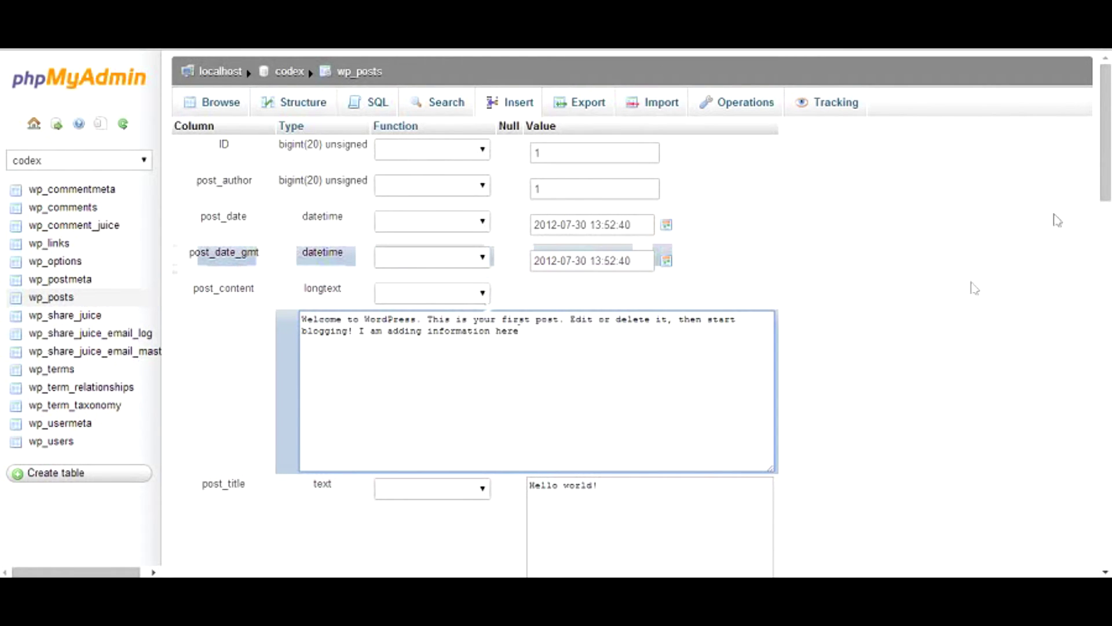
left_click_drag(1109, 171, 1110, 565)
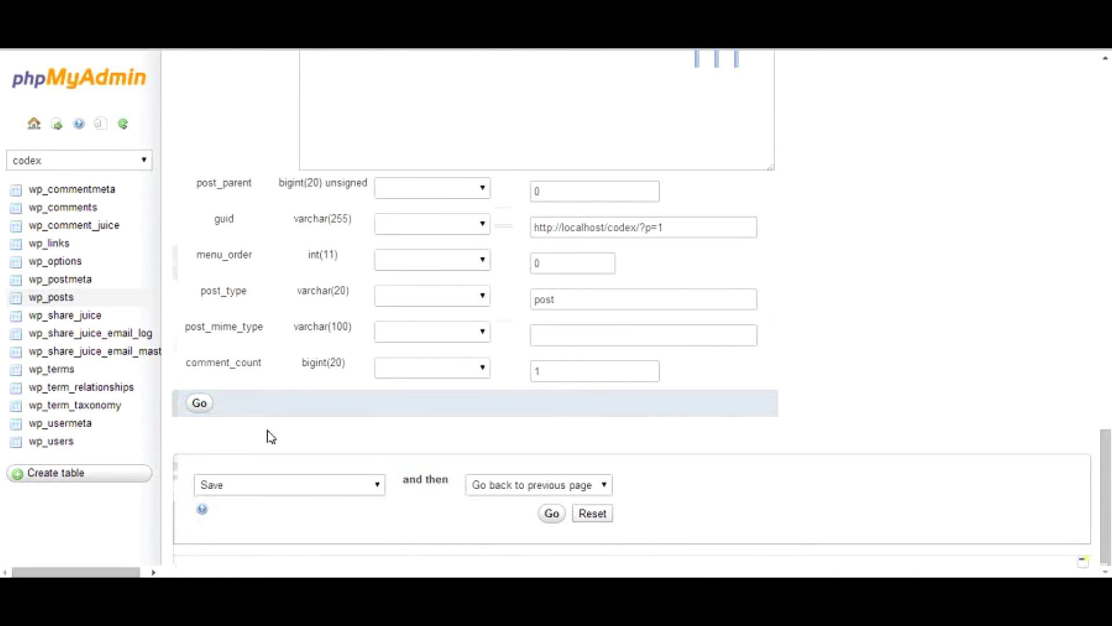
left_click(199, 406)
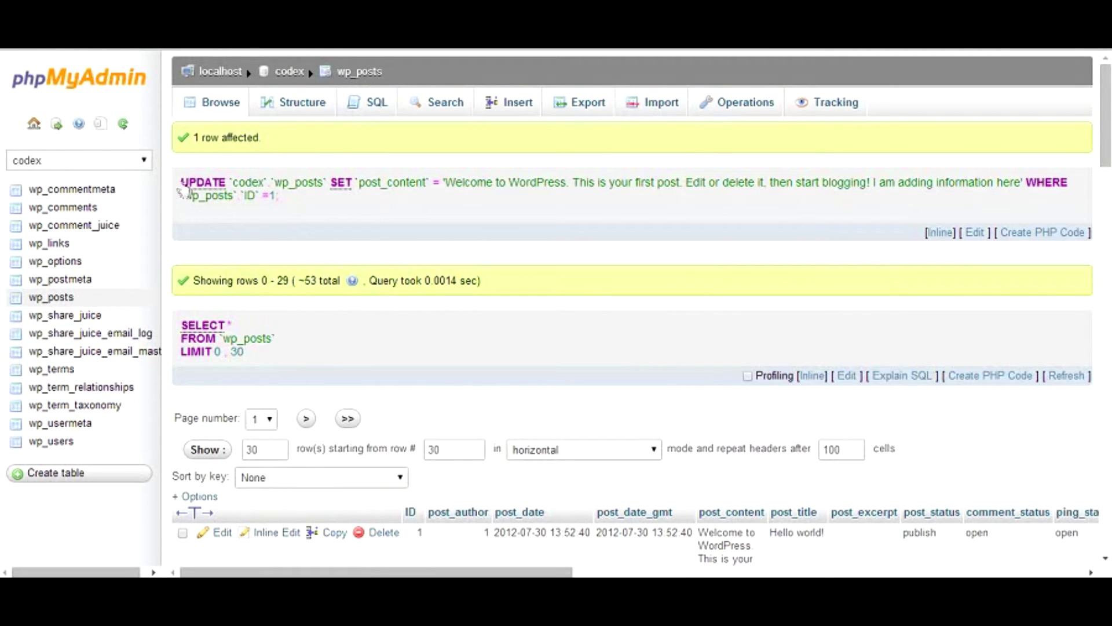
- Highlight the executed UPDATE query and the appended sentence inside it
mouse_move(179, 182)
left_mouse_down()
mouse_move(293, 203)
mouse_move(177, 185)
left_mouse_up()
left_click(293, 202)
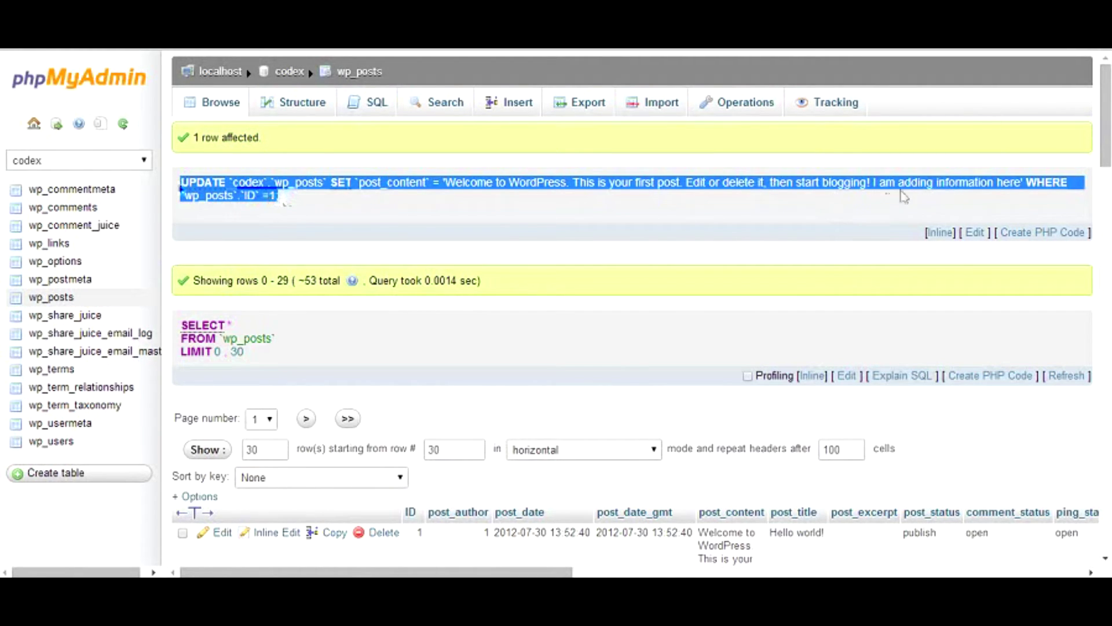
left_click(877, 192)
left_click_drag(871, 183, 1014, 183)
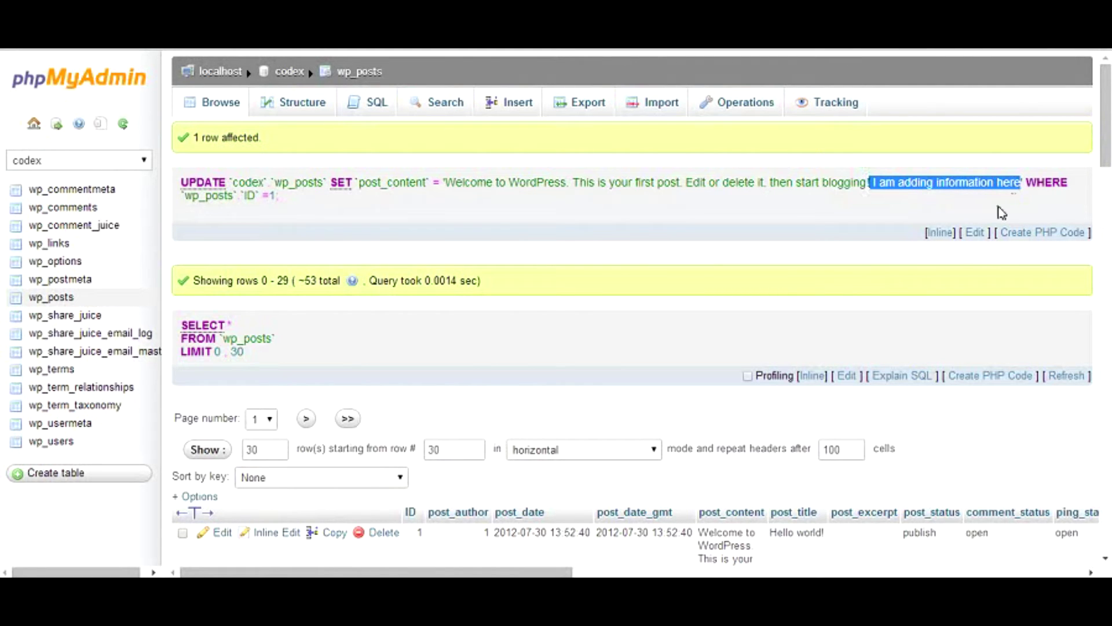
- Reopen the edited wp_posts row and highlight the appended sentence in post_content to check it
left_click_drag(1107, 153, 1108, 194)
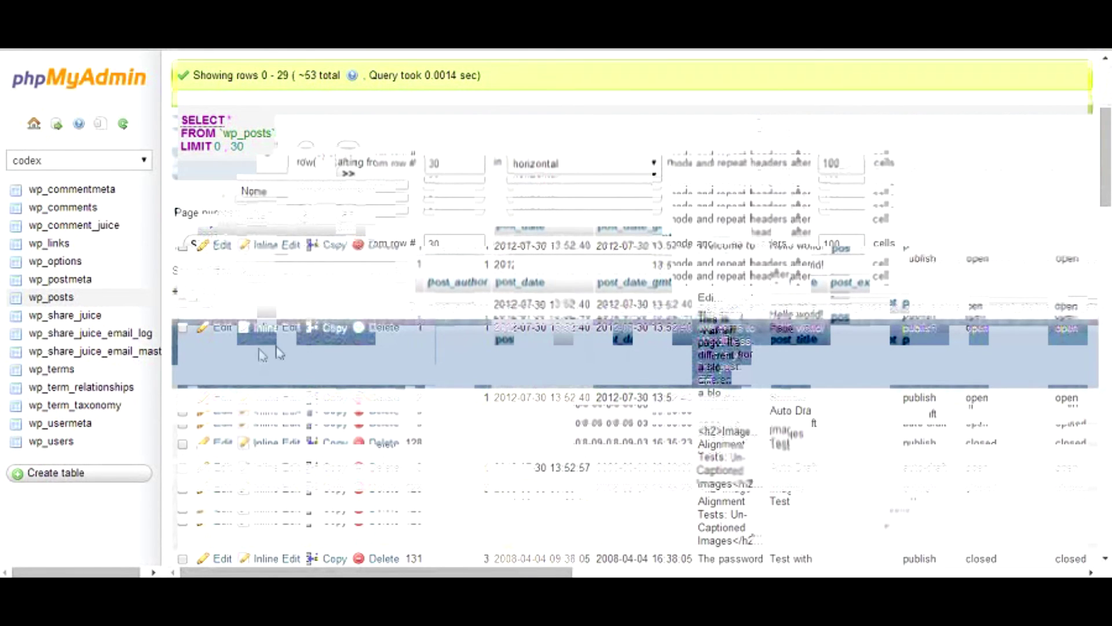
left_click(229, 335)
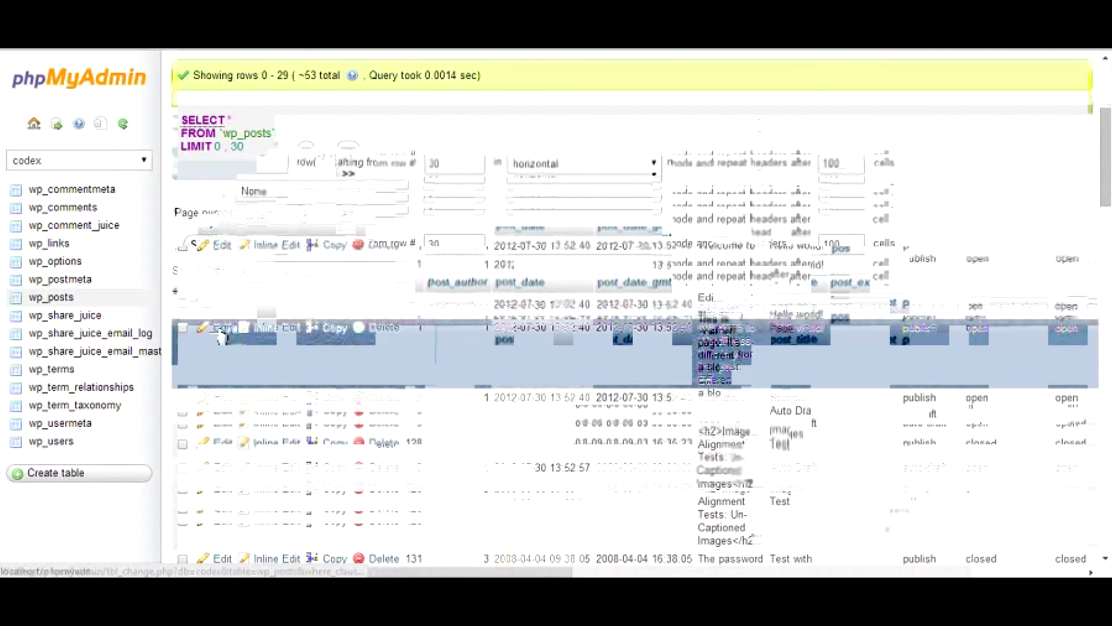
left_click_drag(520, 330, 358, 331)
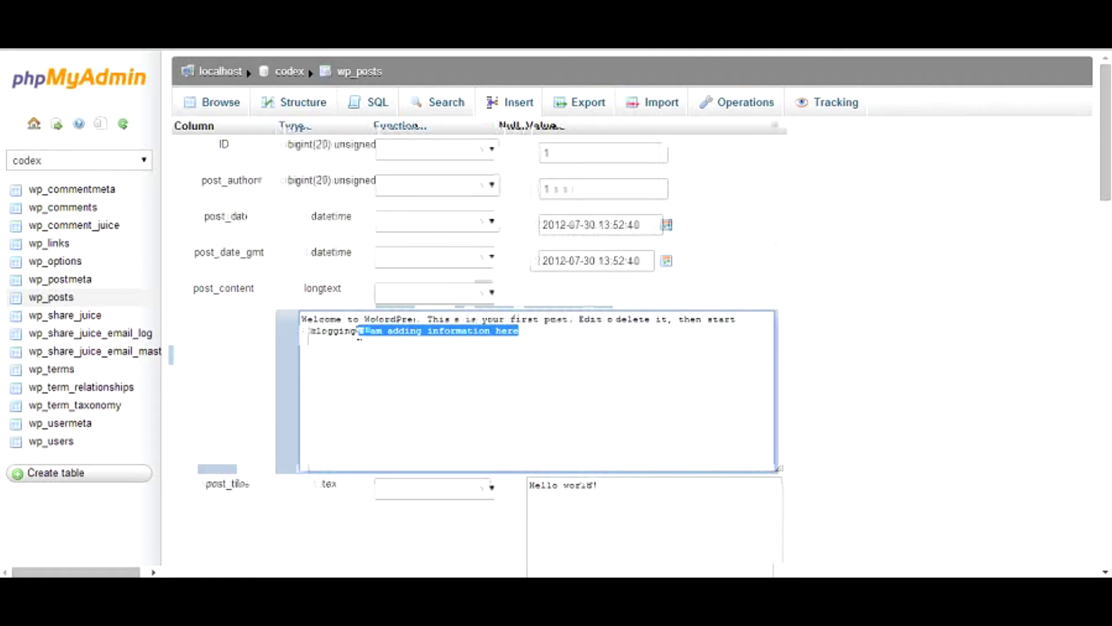
- Return to the wp_posts rows, open inline editing for the row with ID 1, and hide it without saving
left_click(216, 115)
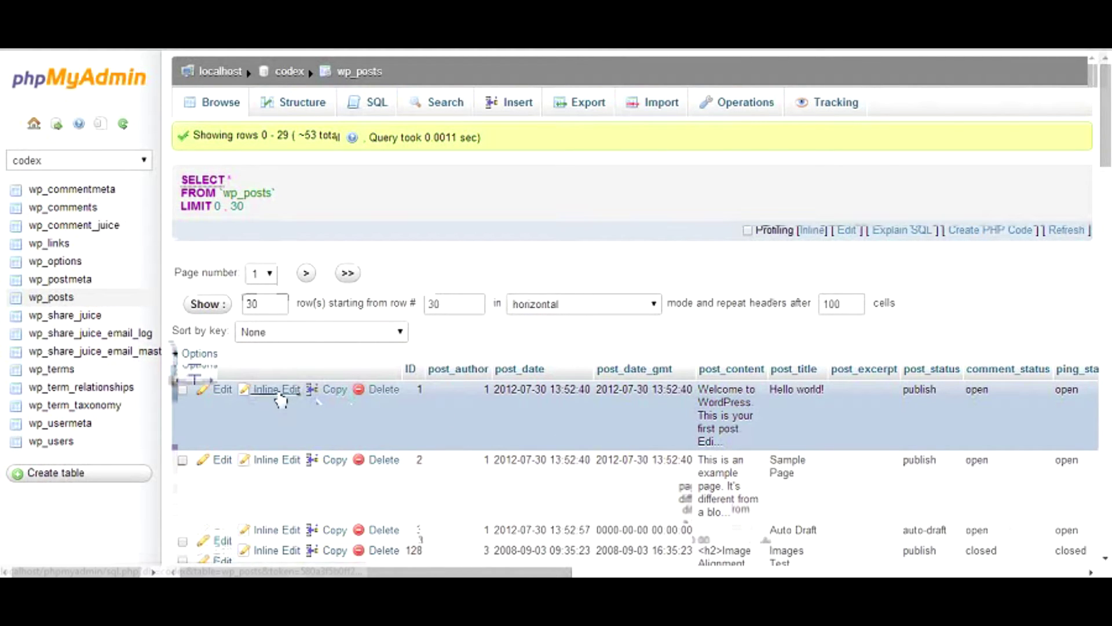
left_click(278, 391)
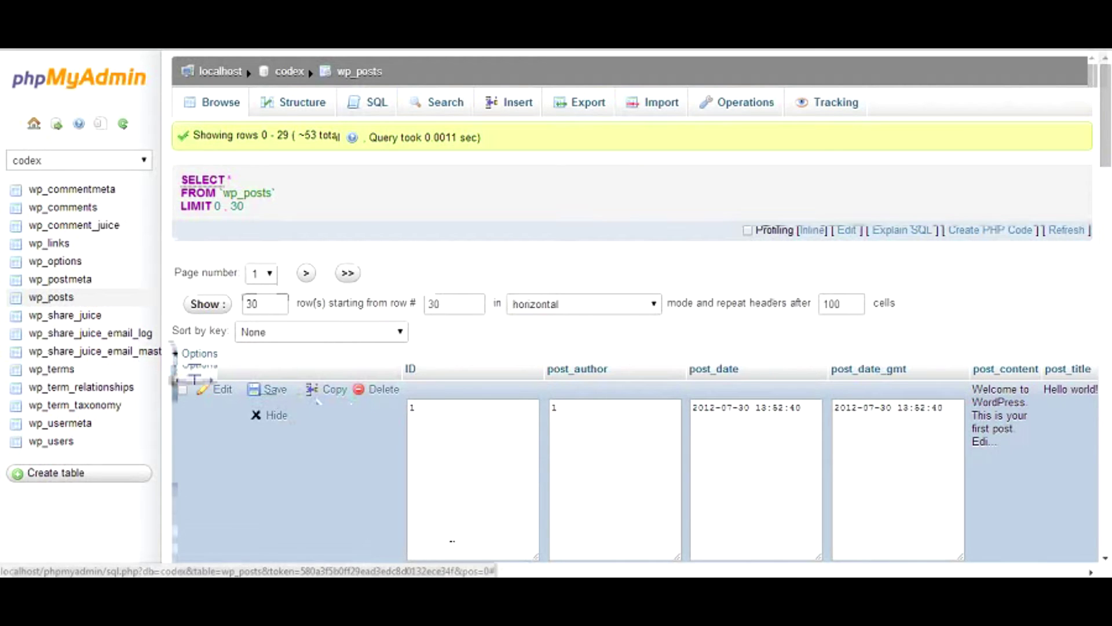
left_click_drag(1105, 115, 1109, 197)
left_click_drag(1067, 387, 216, 387)
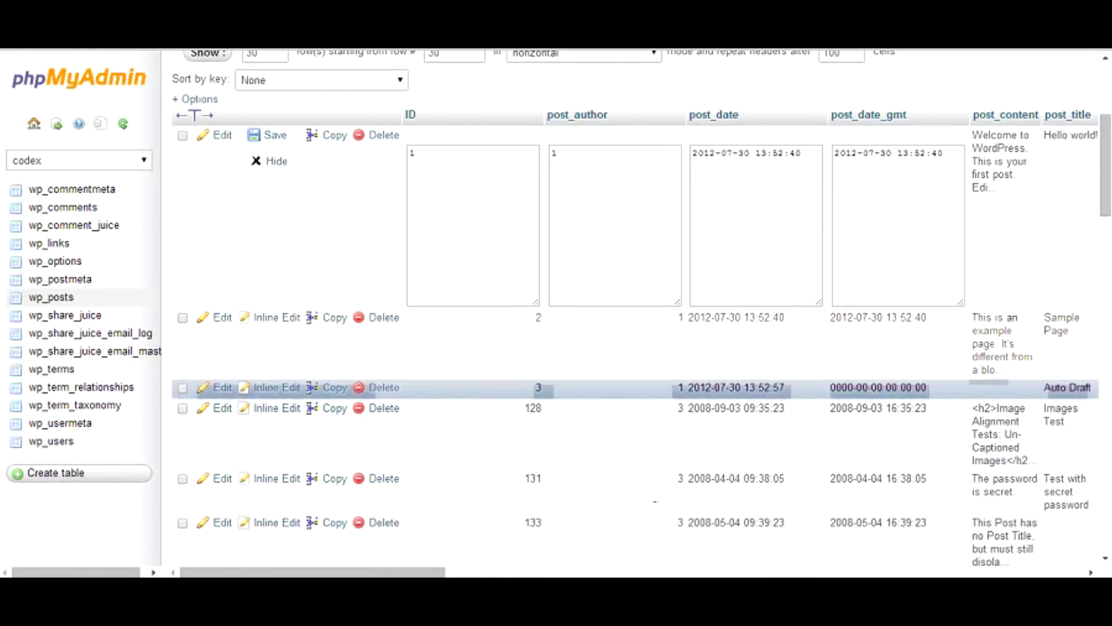
left_click_drag(434, 575, 157, 542)
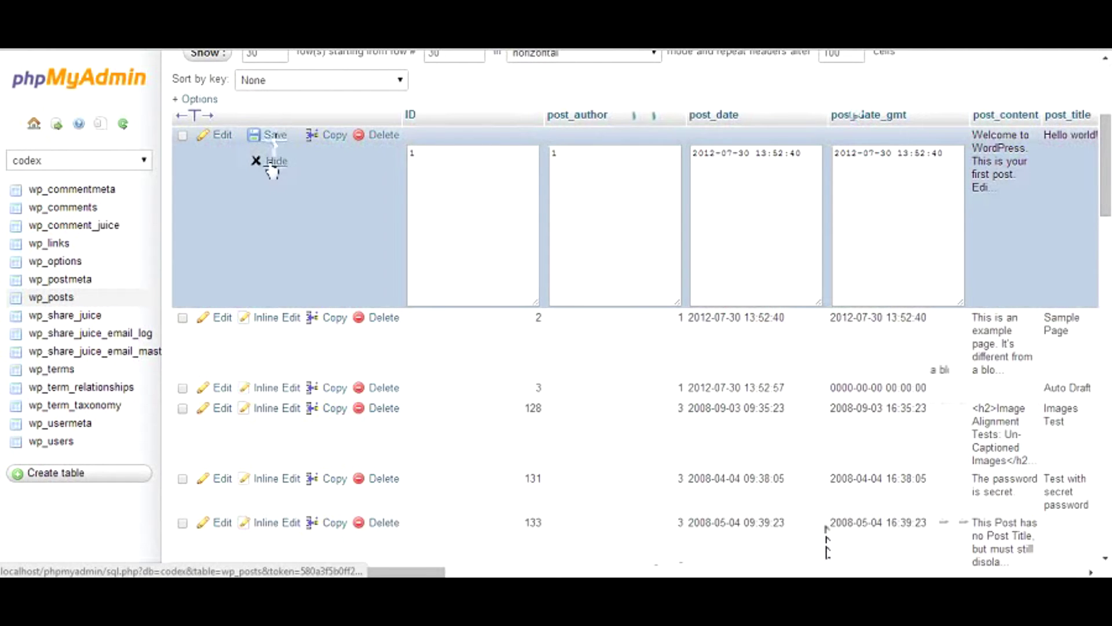
left_click(271, 163)
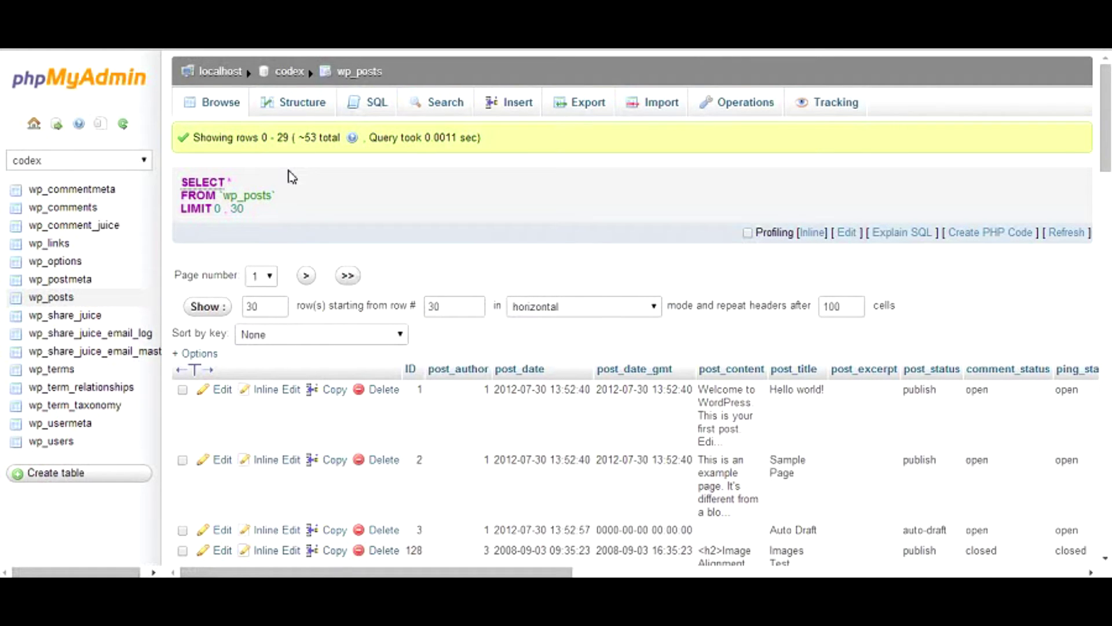
- View the search form of the wp_posts table and go back to browsing its rows
left_click(413, 115)
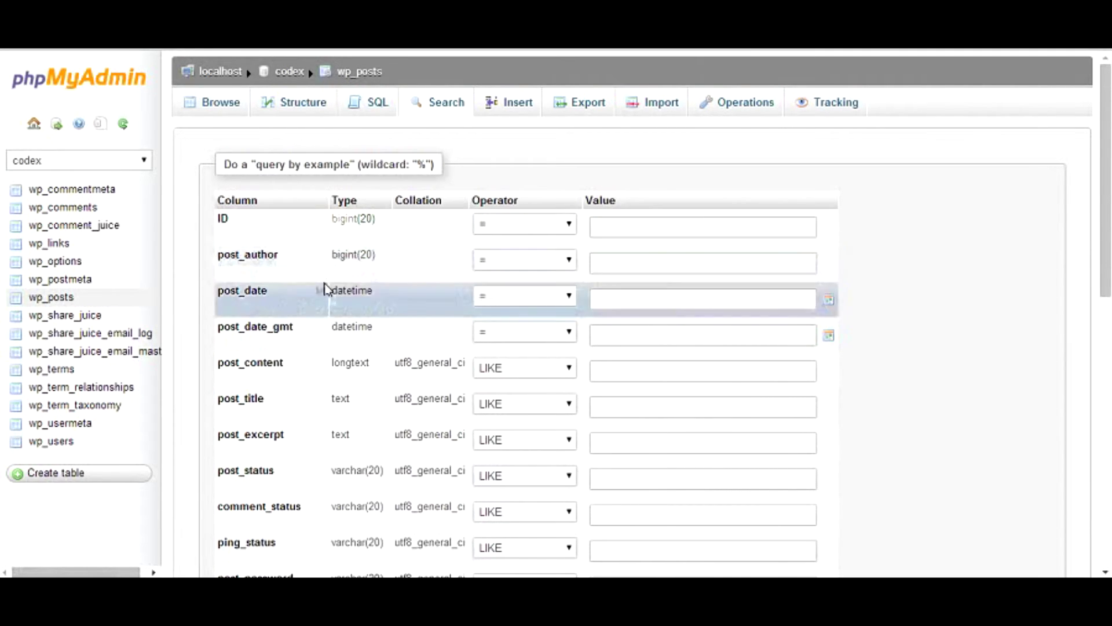
left_click(225, 105)
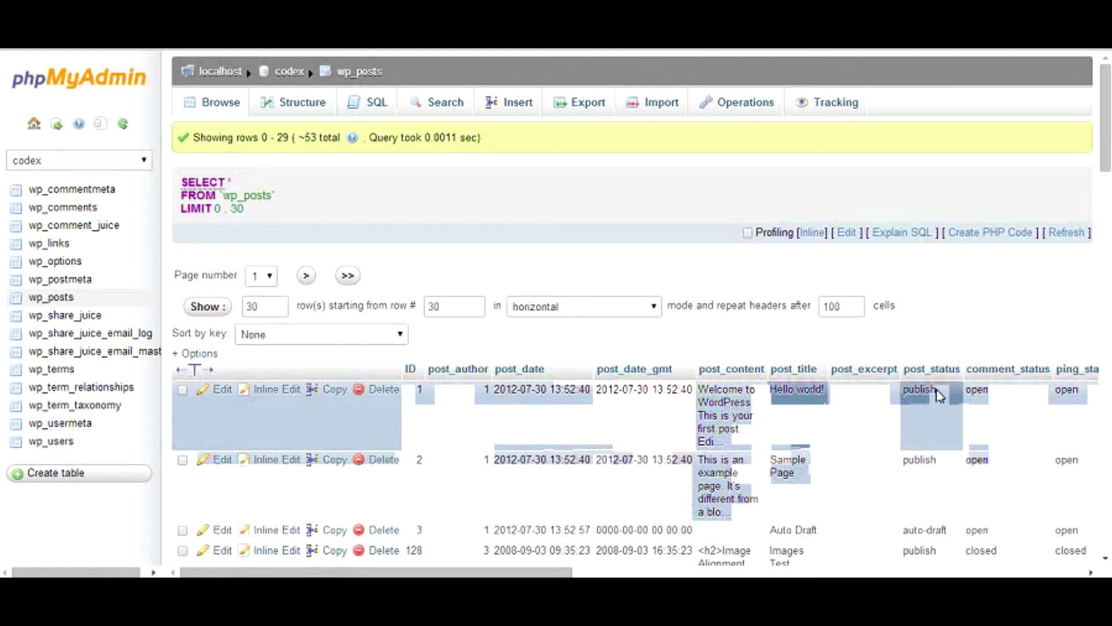
- Search wp_posts for rows whose post_status equals publish and check the post_status column of the returned rows
left_click_drag(939, 395, 901, 392)
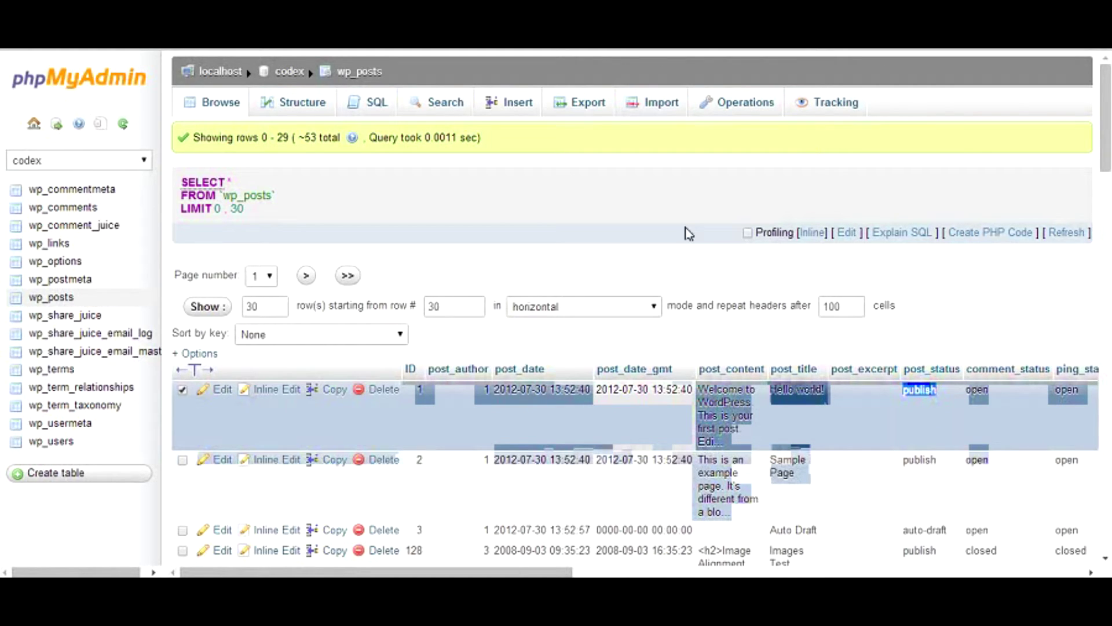
left_click(446, 107)
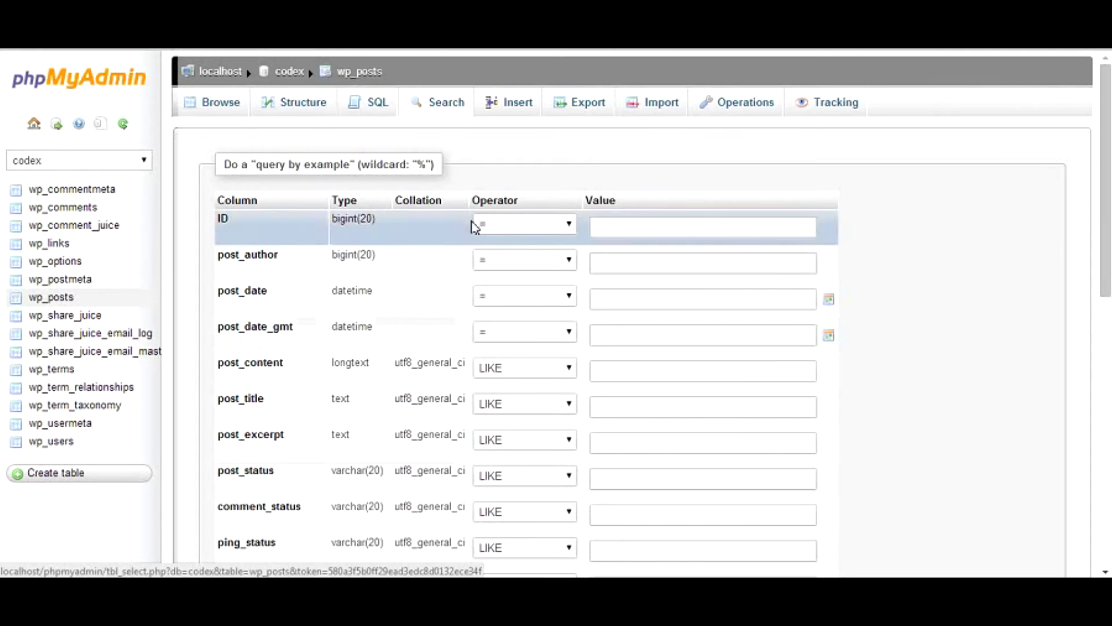
left_click(570, 476)
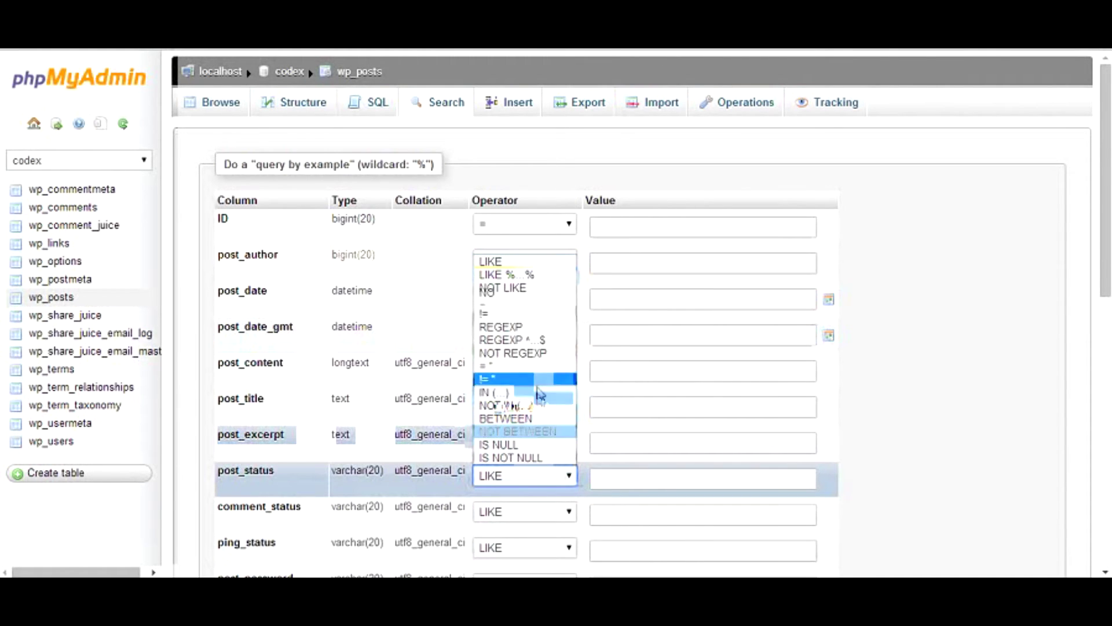
left_click(532, 302)
left_click(646, 481)
type("publish")
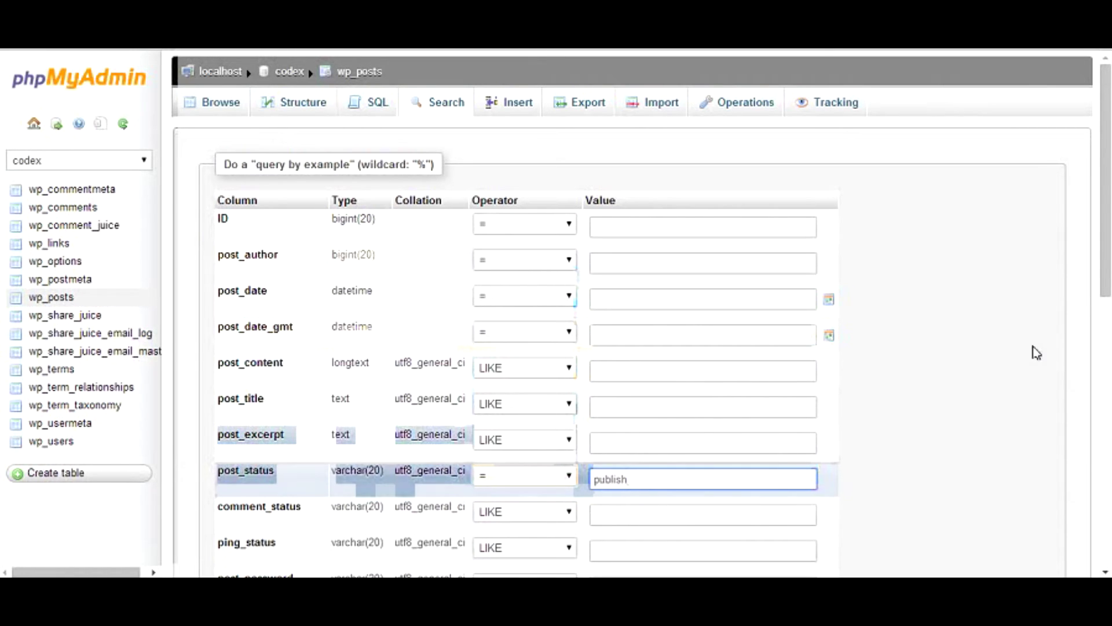
left_click_drag(1105, 293, 1106, 556)
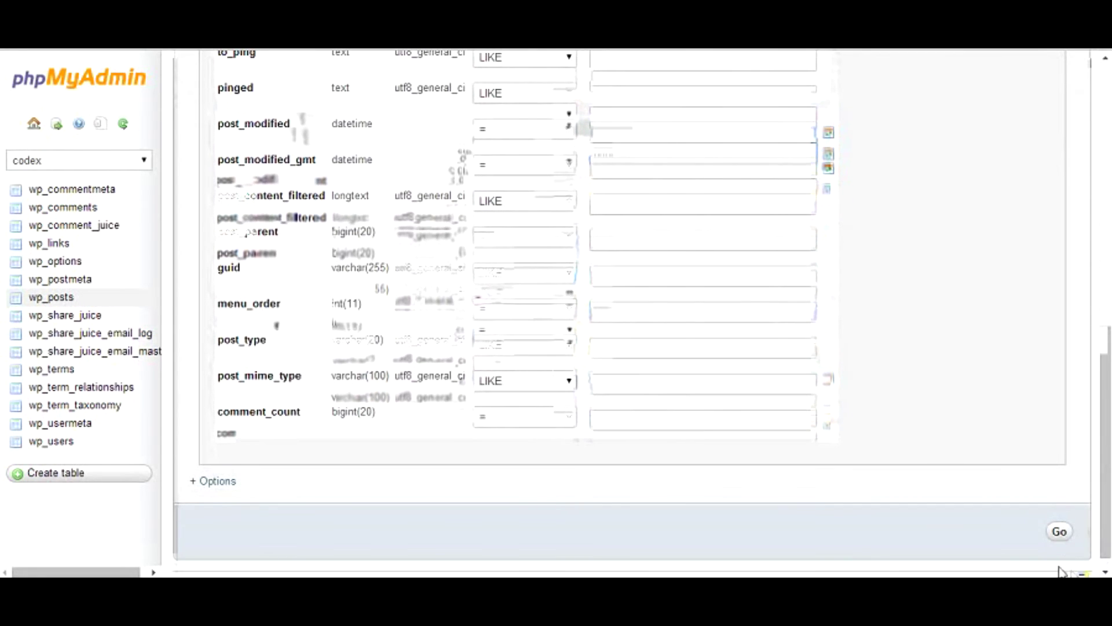
left_click(1060, 531)
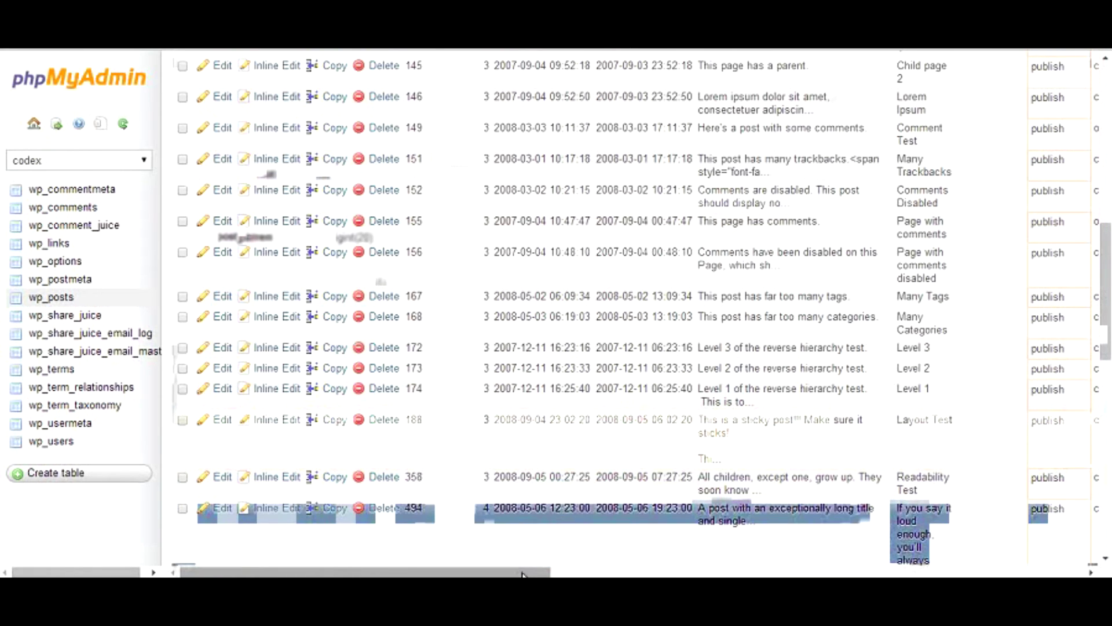
left_click_drag(521, 573, 648, 574)
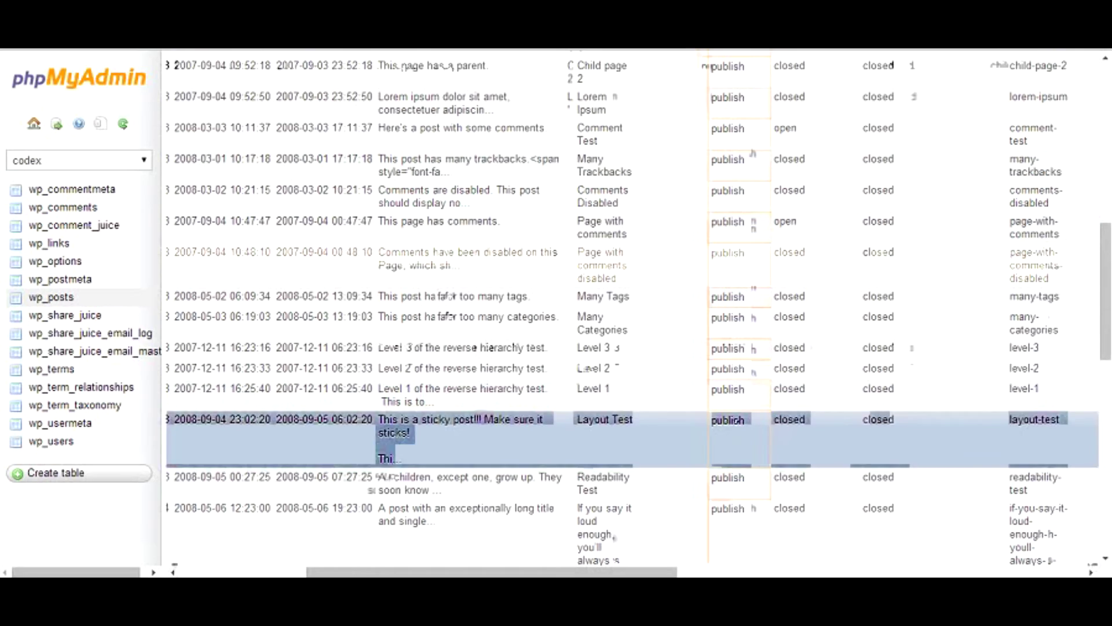
left_click_drag(1108, 266, 1085, 156)
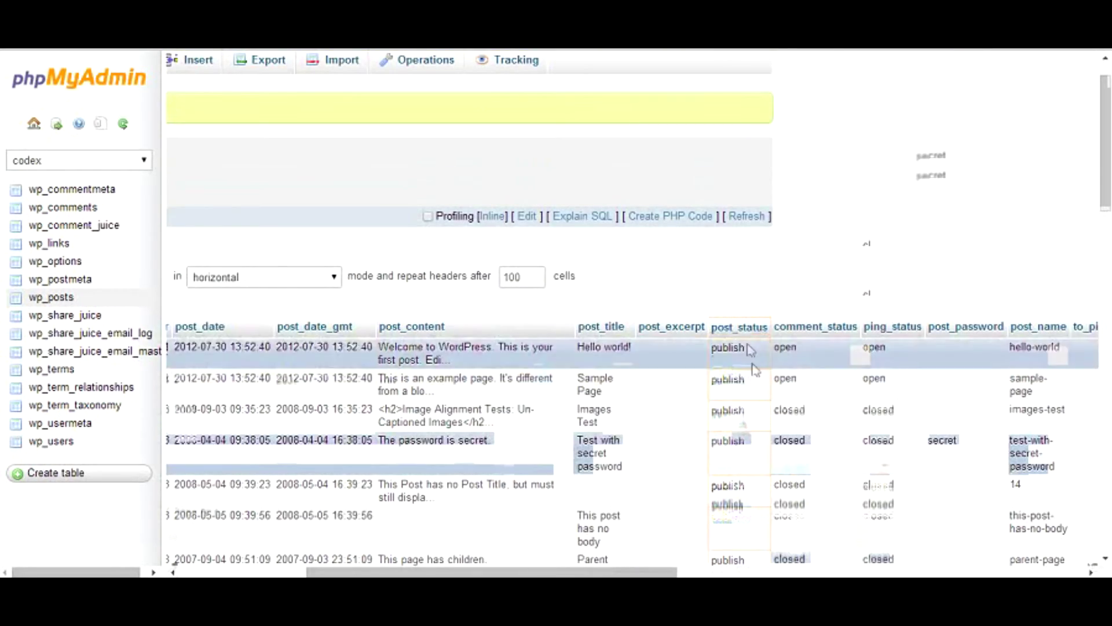
left_click_drag(1108, 170, 1108, 152)
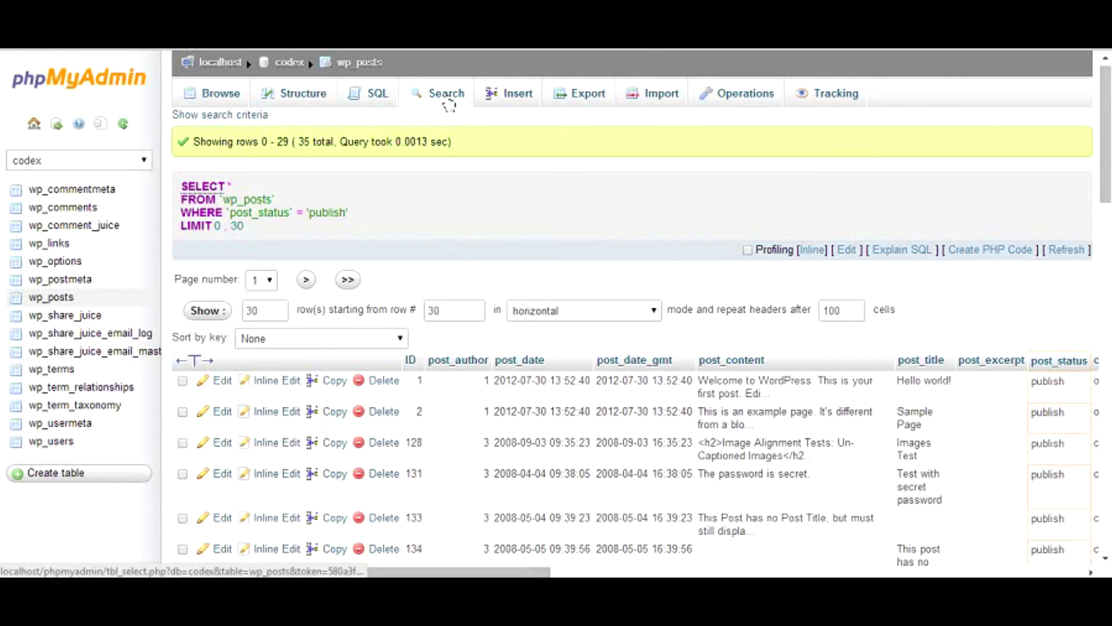
- Search wp_posts for rows whose post_status is LIKE %publ% and return to the query above the results
left_click(449, 106)
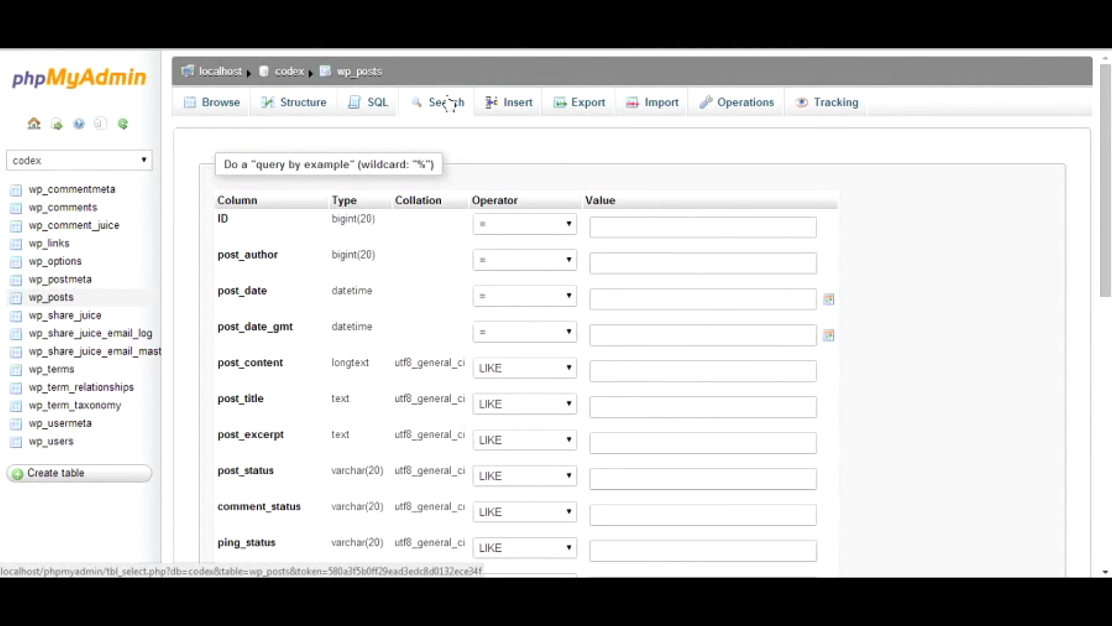
left_click(604, 478)
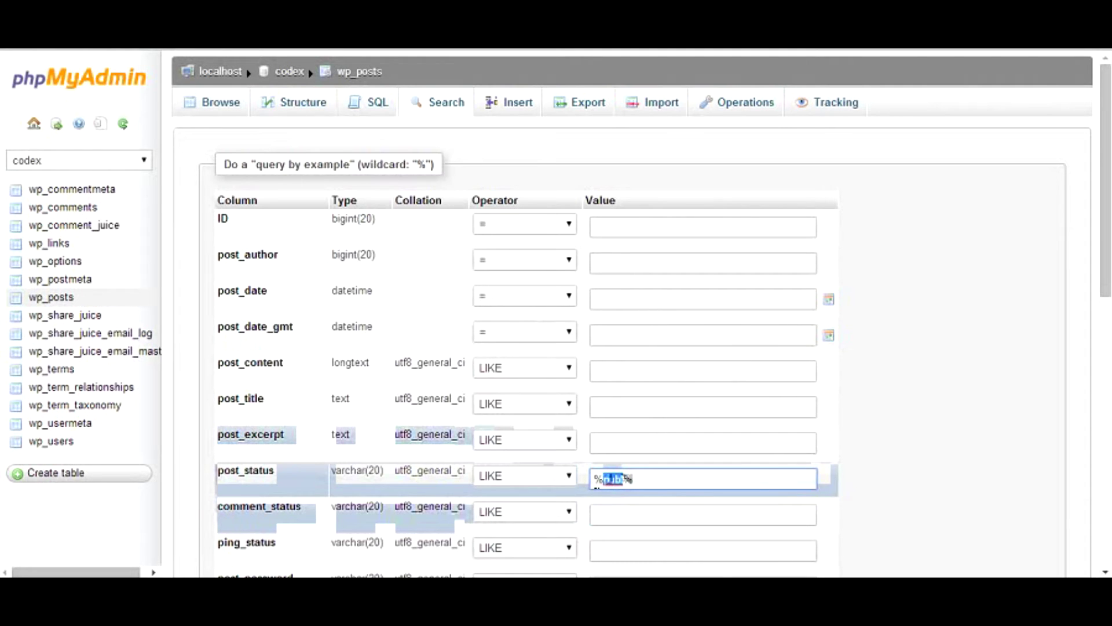
left_click_drag(1107, 286, 1108, 420)
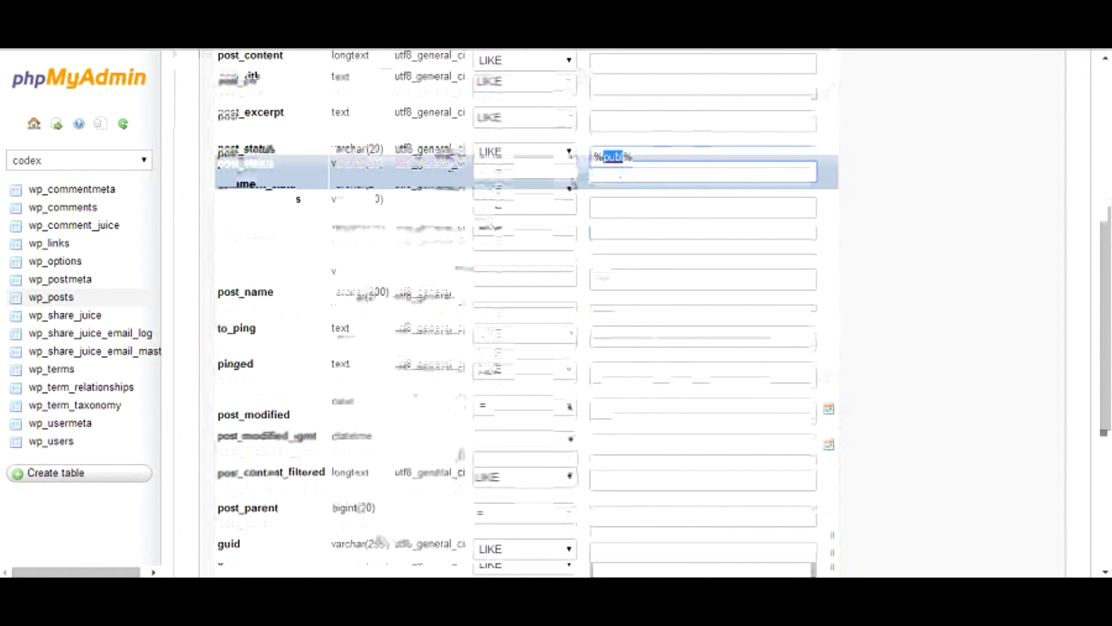
left_click(619, 174)
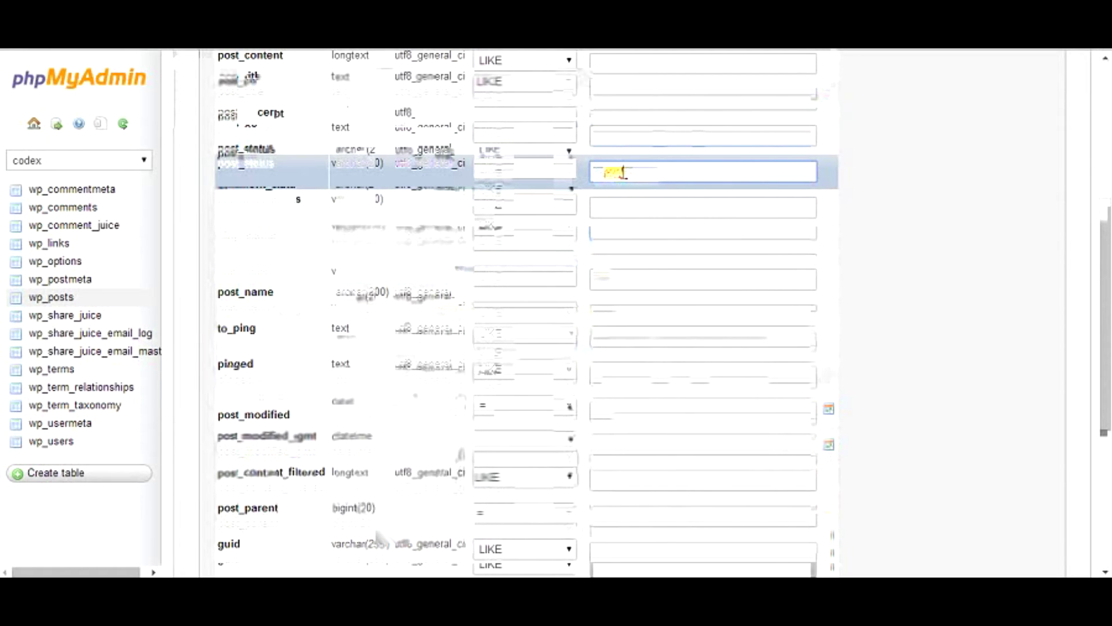
left_click_drag(1104, 264, 1105, 389)
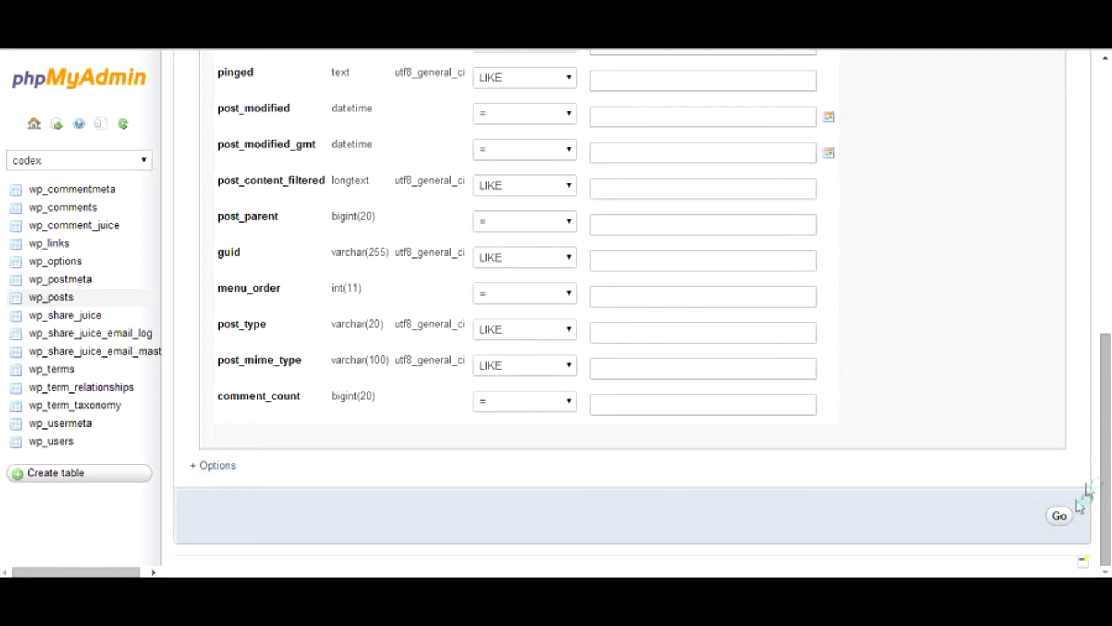
left_click(1057, 520)
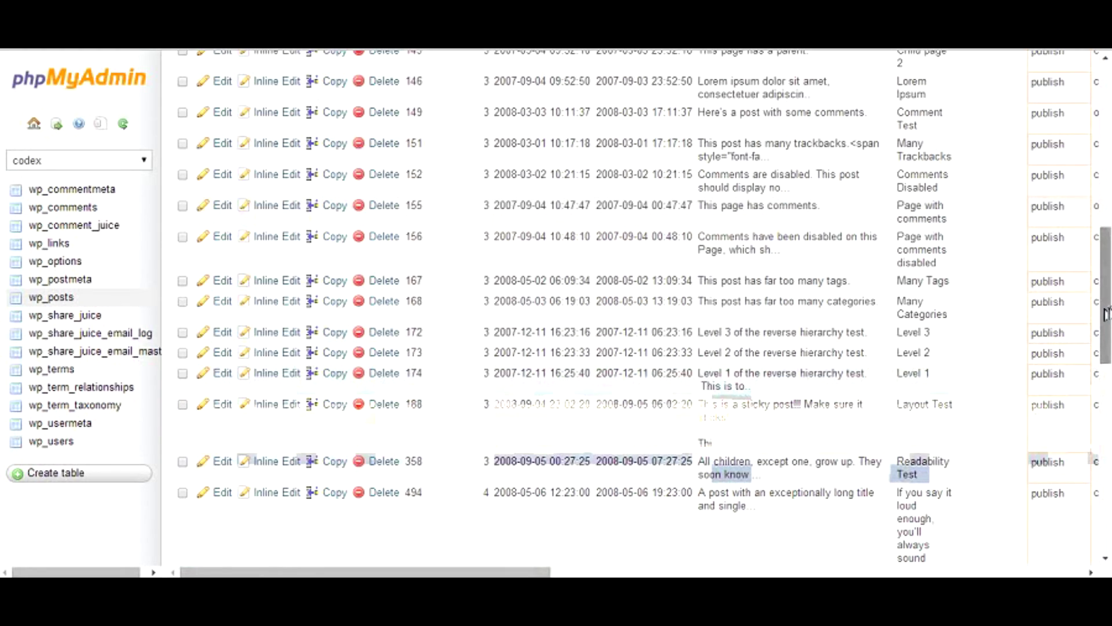
scroll(1070, 410, "up", 6)
scroll(642, 313, "up", 3)
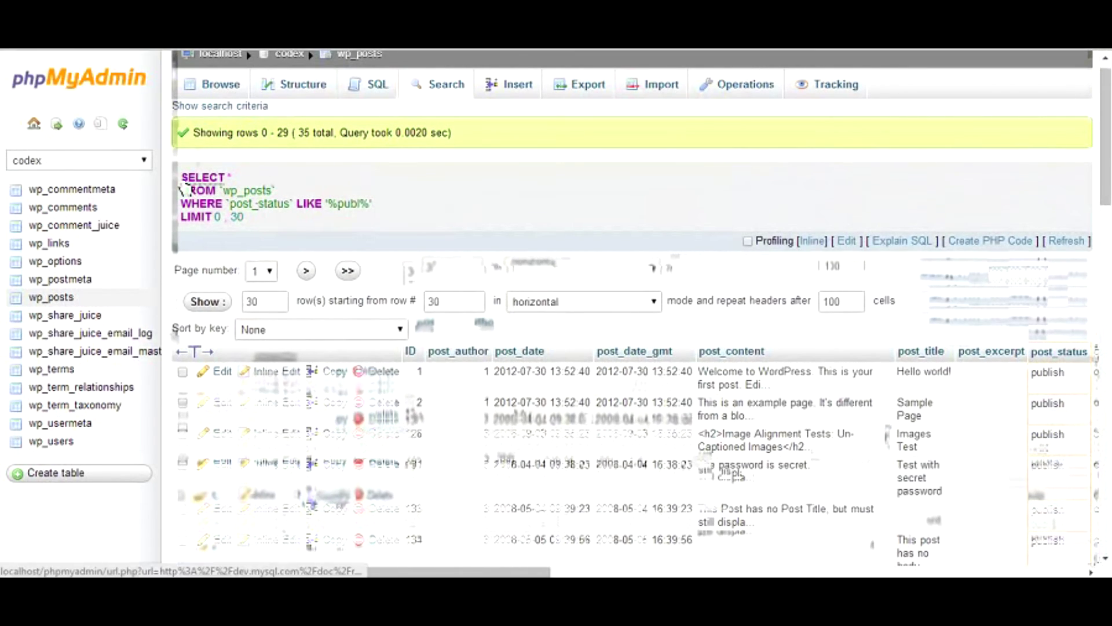
- Highlight the parts of the displayed SELECT query: the wp_posts table name, the '%publ%' condition and the LIMIT clause
left_click_drag(180, 175, 230, 194)
left_click(282, 192)
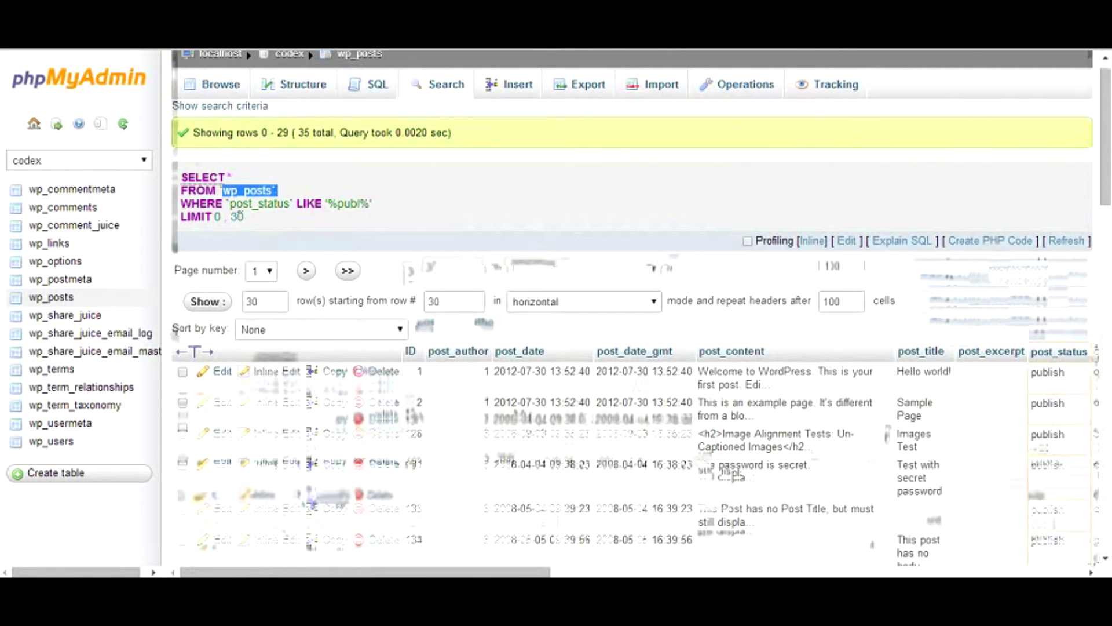
left_click_drag(382, 204, 323, 203)
left_click(264, 220)
left_click_drag(245, 218, 201, 217)
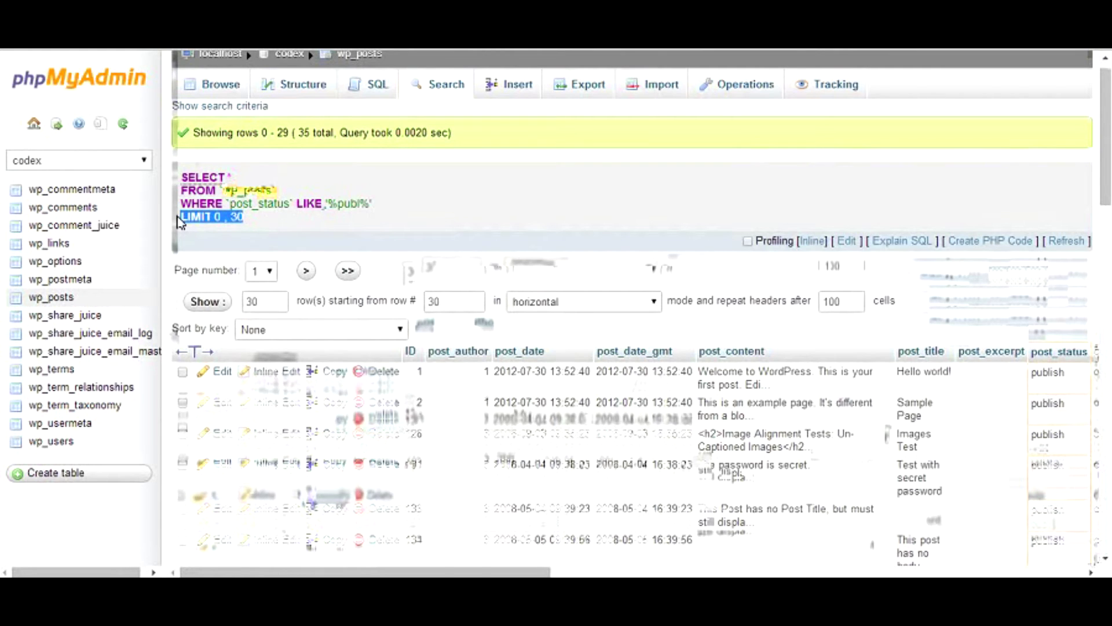
left_click(258, 224)
left_click_drag(258, 224, 203, 217)
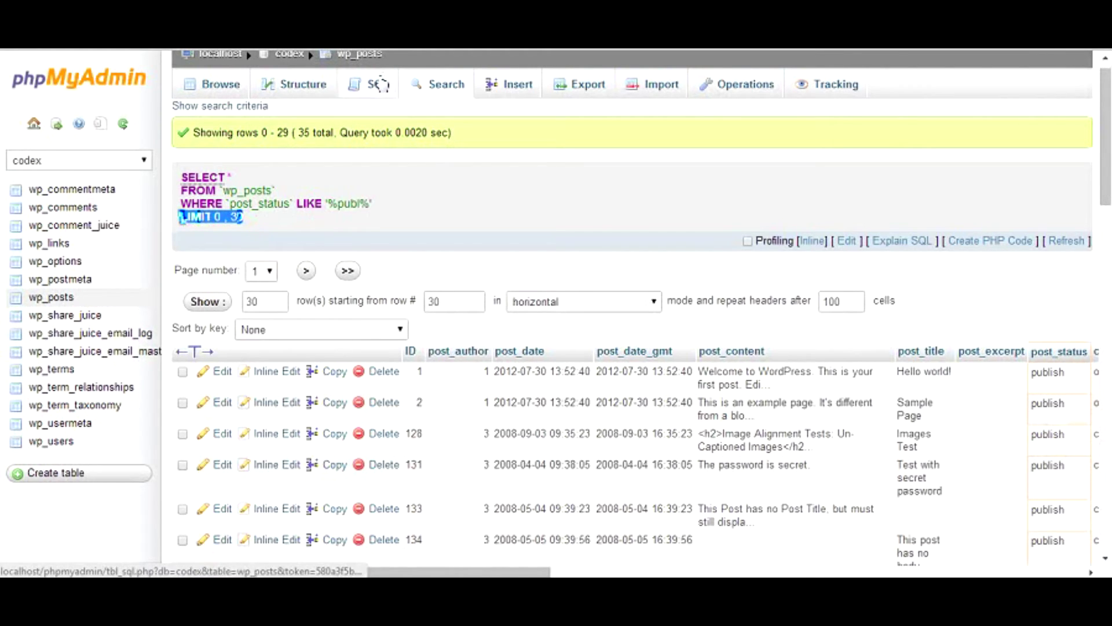
- Reopen the wp_posts search form, choose BETWEEN as the ID operator, and review the list of available operators
left_click(432, 88)
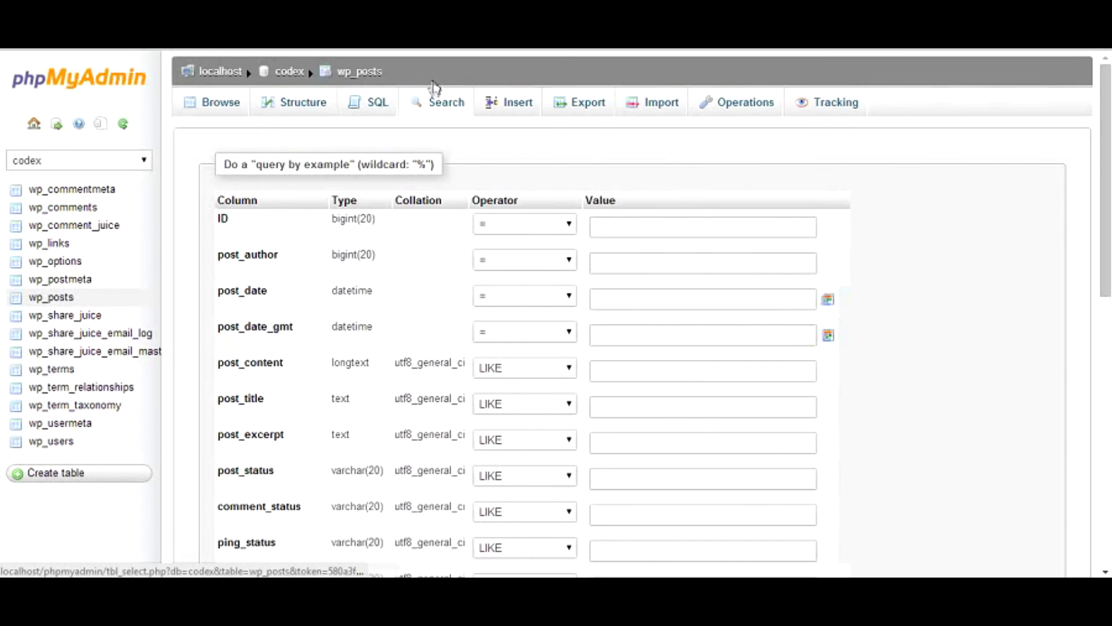
left_click(530, 231)
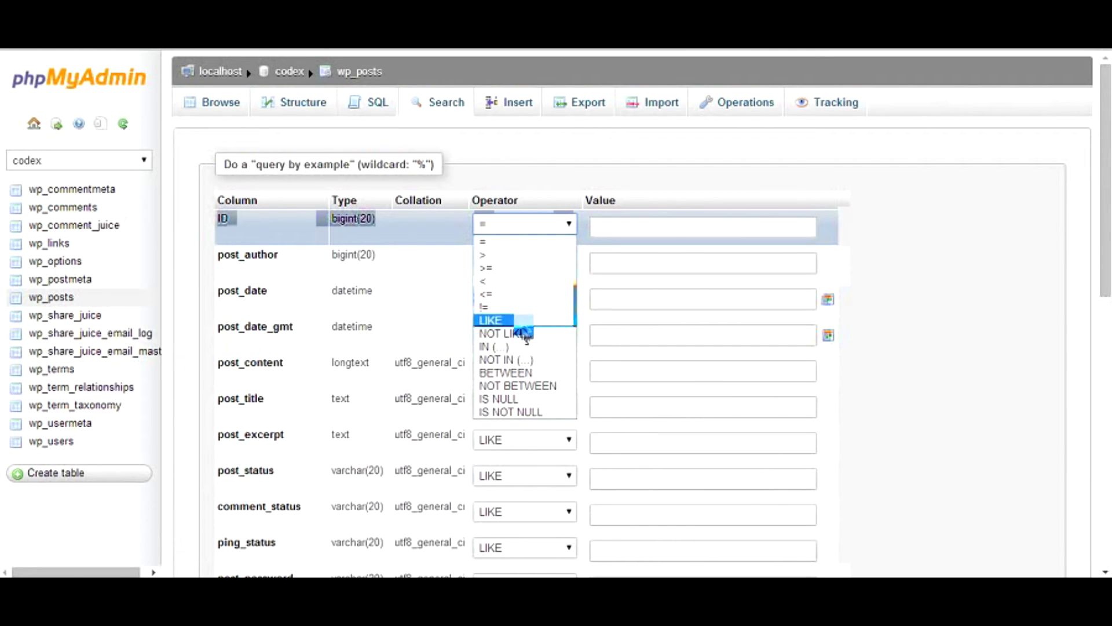
left_click(524, 381)
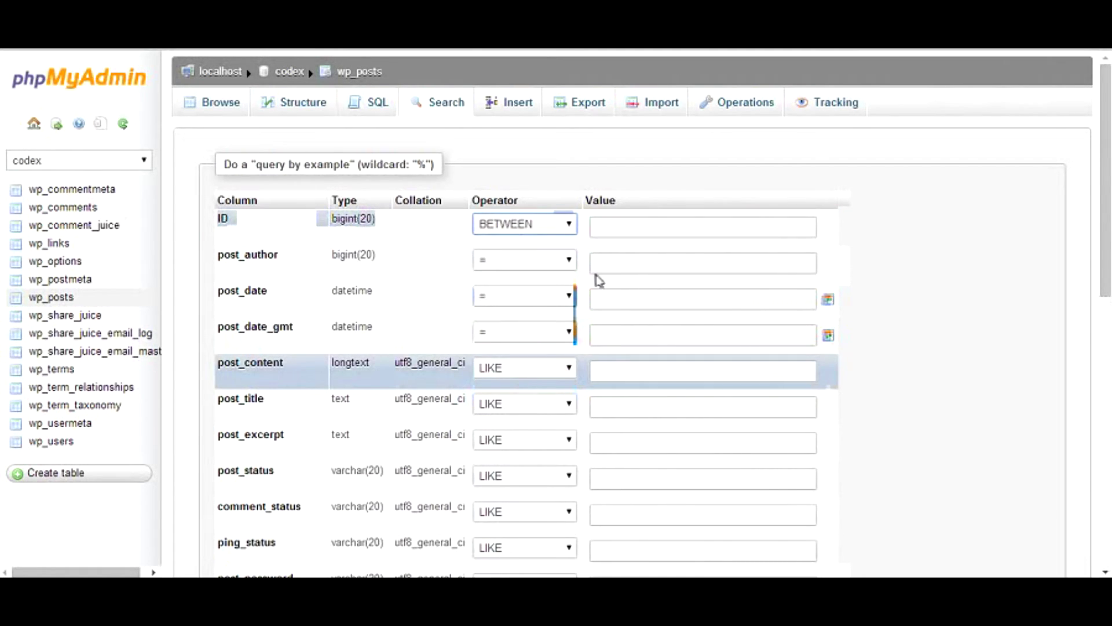
left_click(650, 230)
left_click(537, 226)
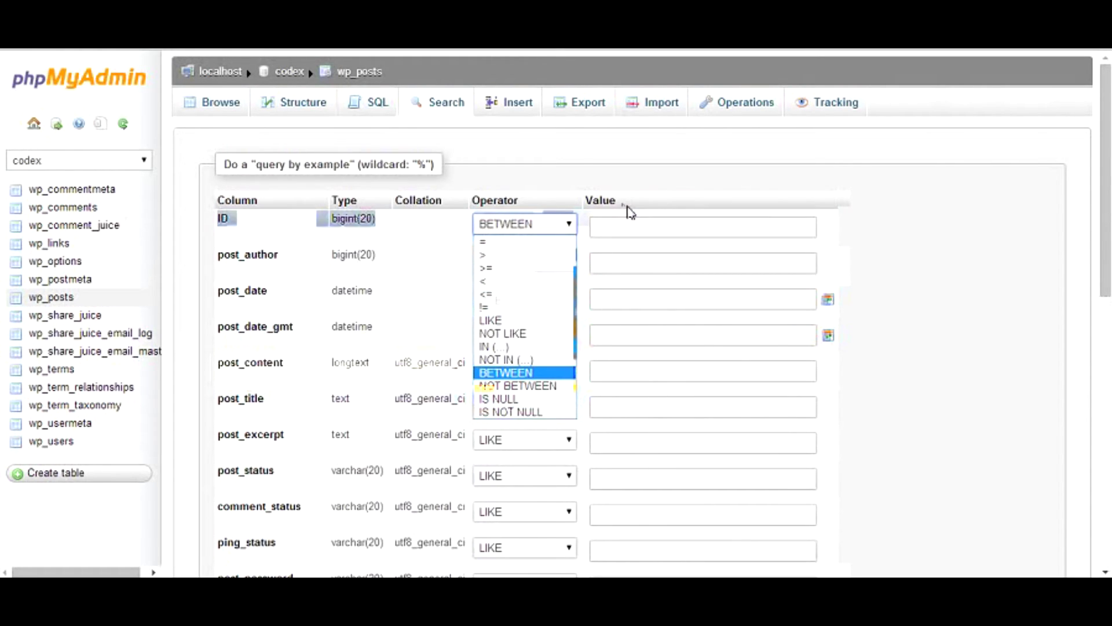
left_click(567, 158)
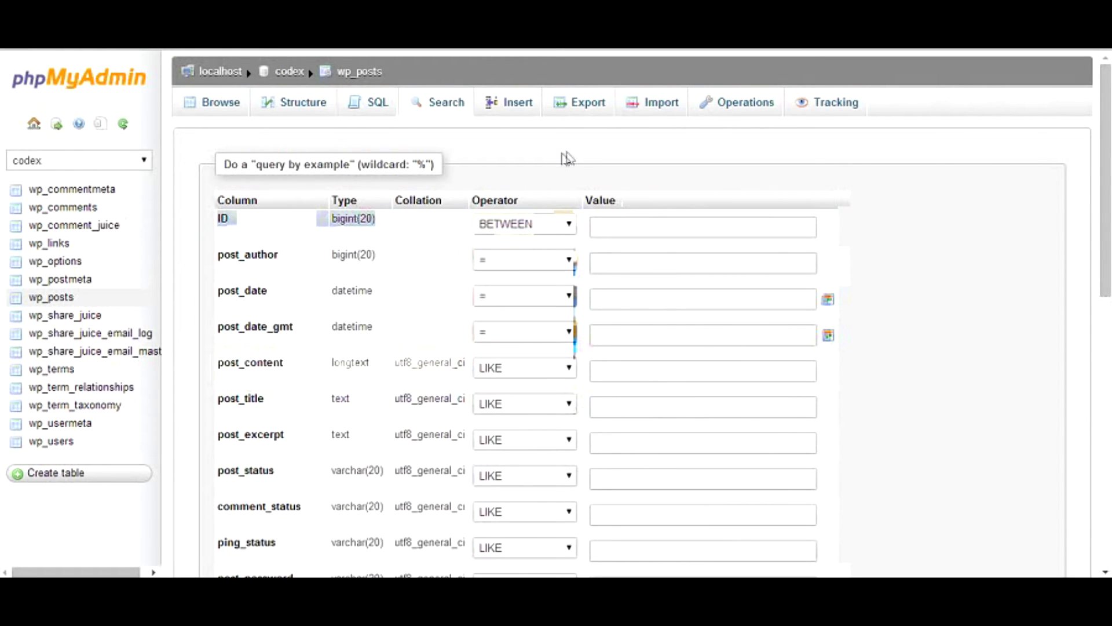
- Generate an UPDATE query template for wp_posts in the SQL editor and delete its text without running it
left_click(379, 116)
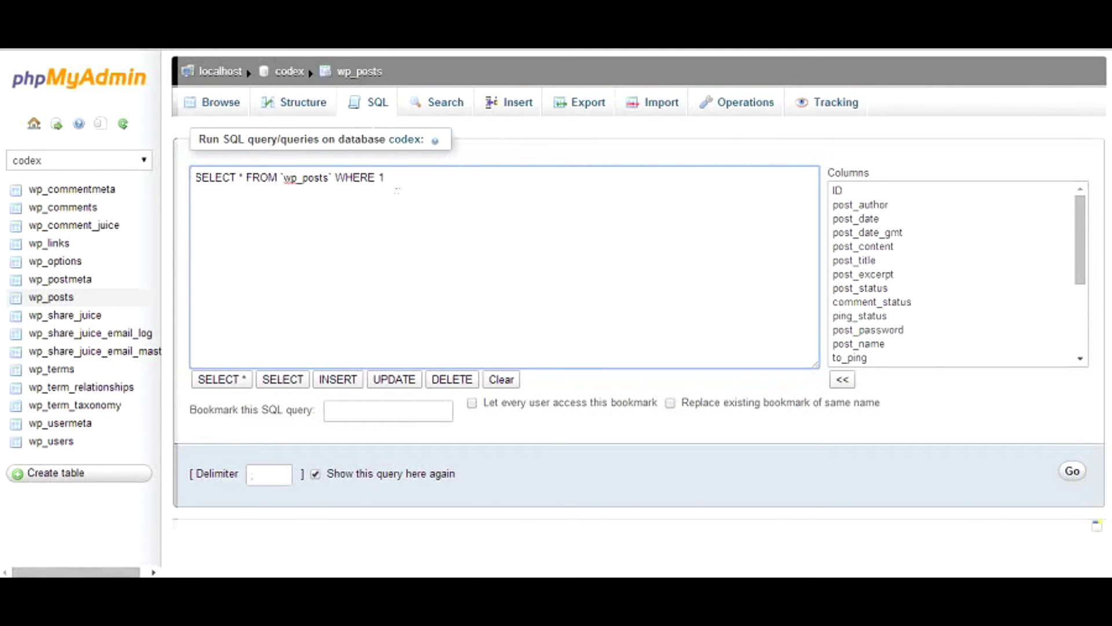
left_click_drag(386, 178, 201, 192)
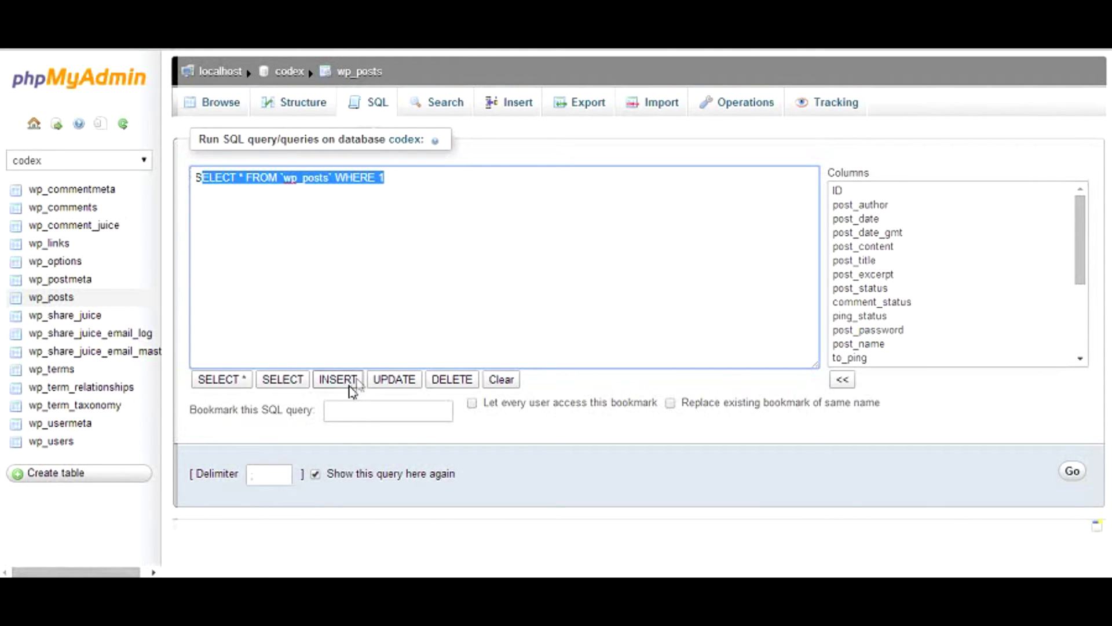
left_click(409, 382)
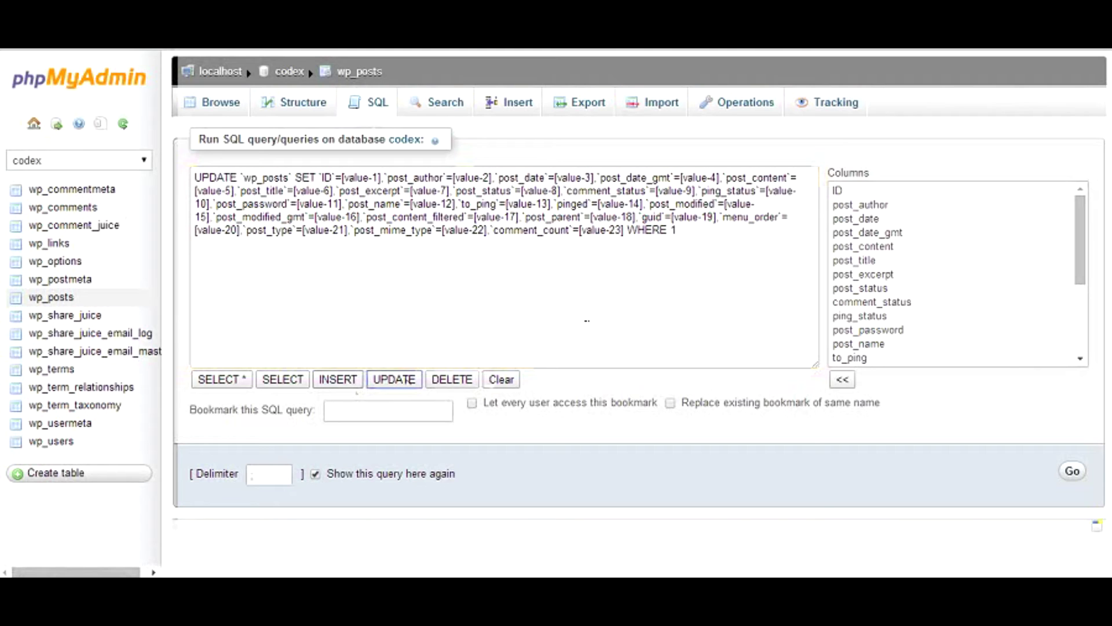
left_click(458, 326)
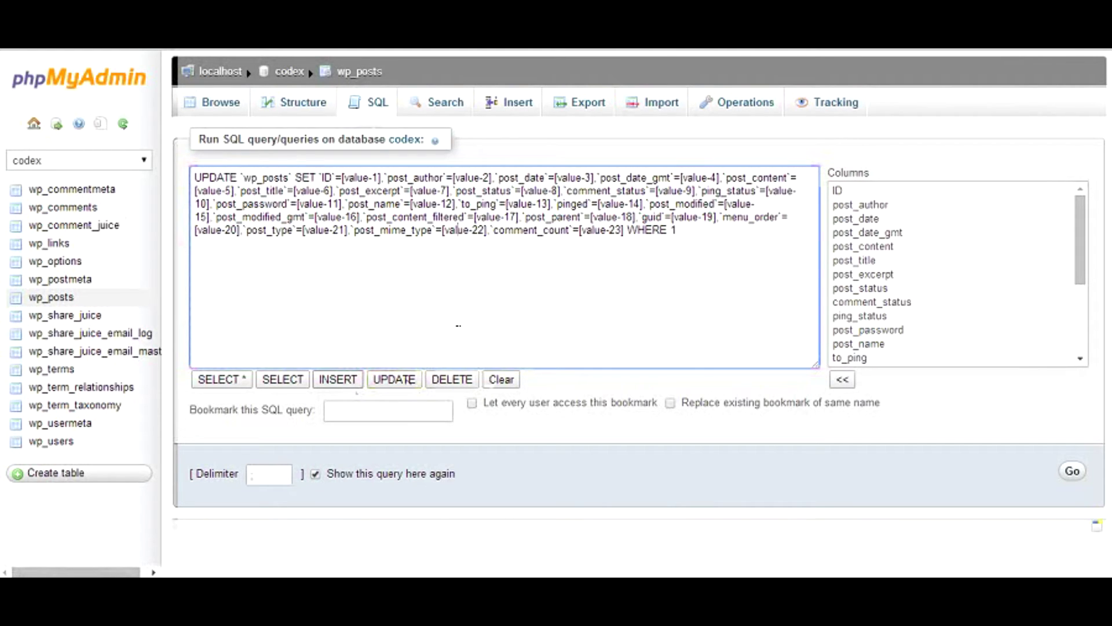
left_click_drag(677, 230, 164, 174)
key("BackSpace")
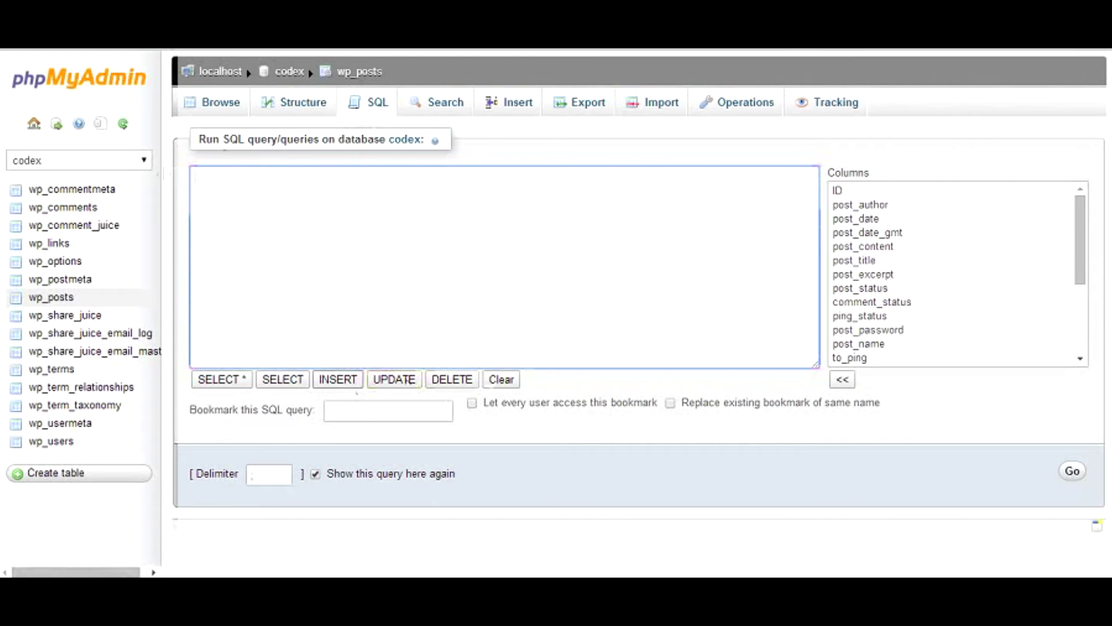
- Revisit the search form and rows of wp_posts, and look through all fields of its blank insert form
left_click(444, 111)
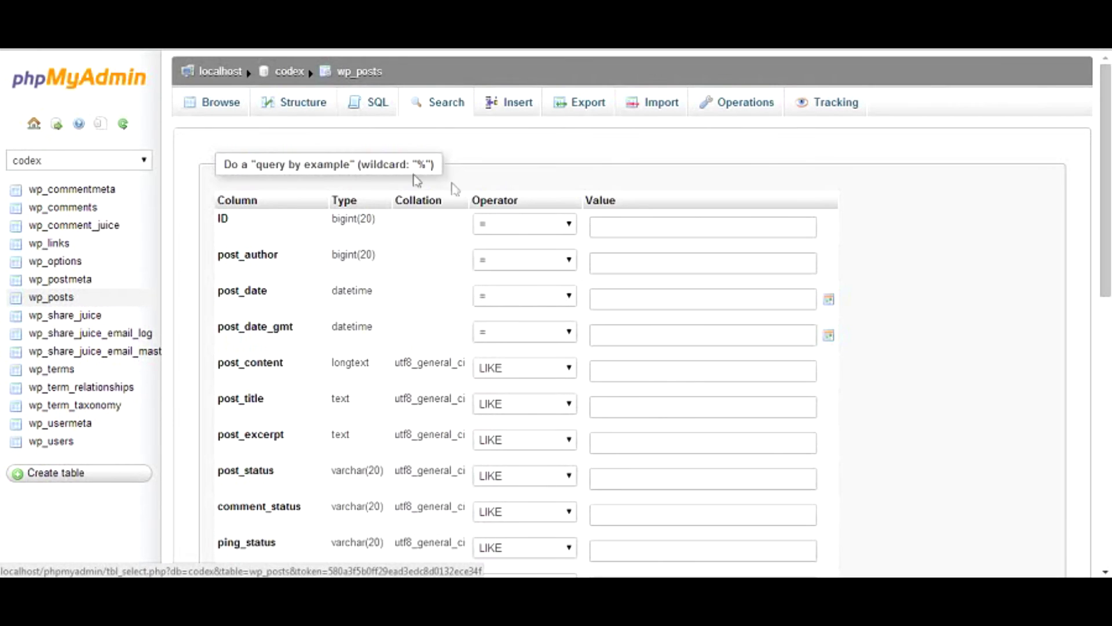
left_click(232, 111)
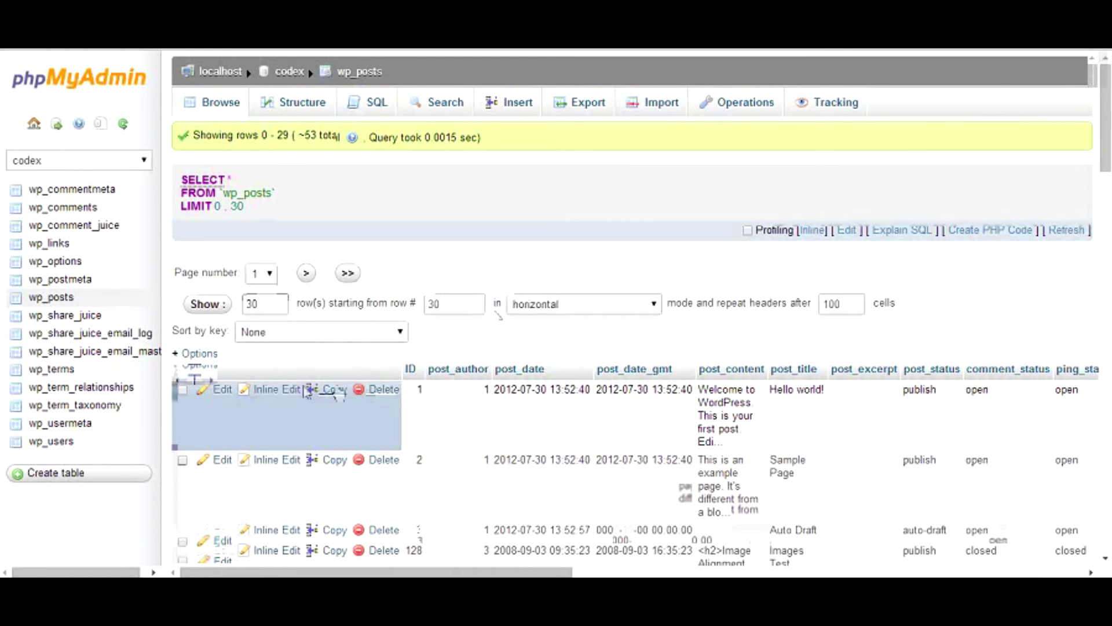
left_click(525, 111)
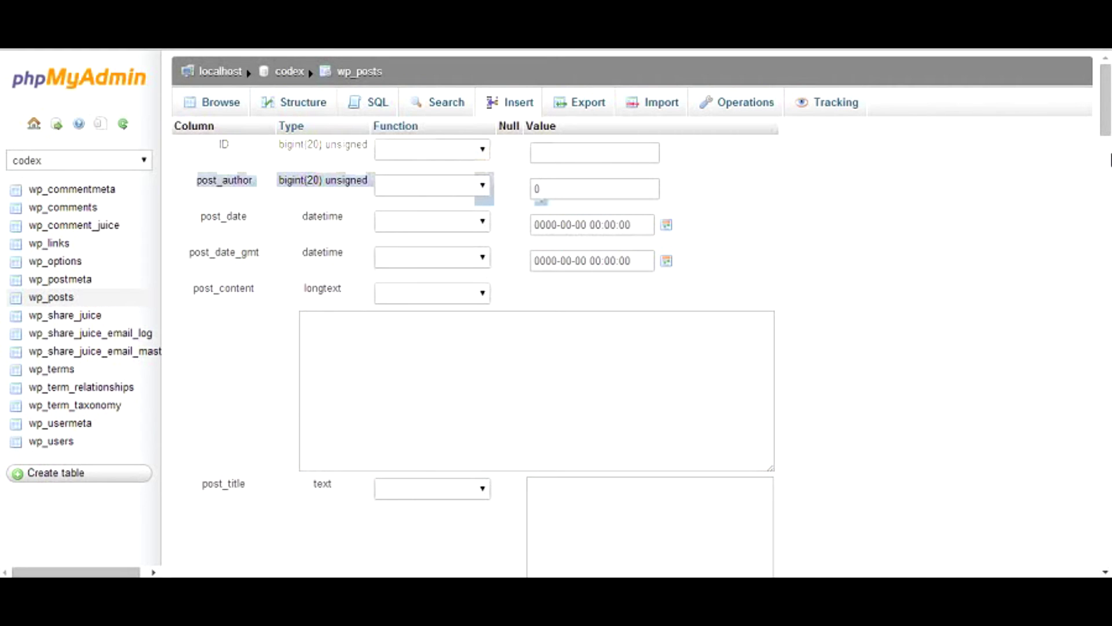
left_click_drag(1109, 129, 1110, 132)
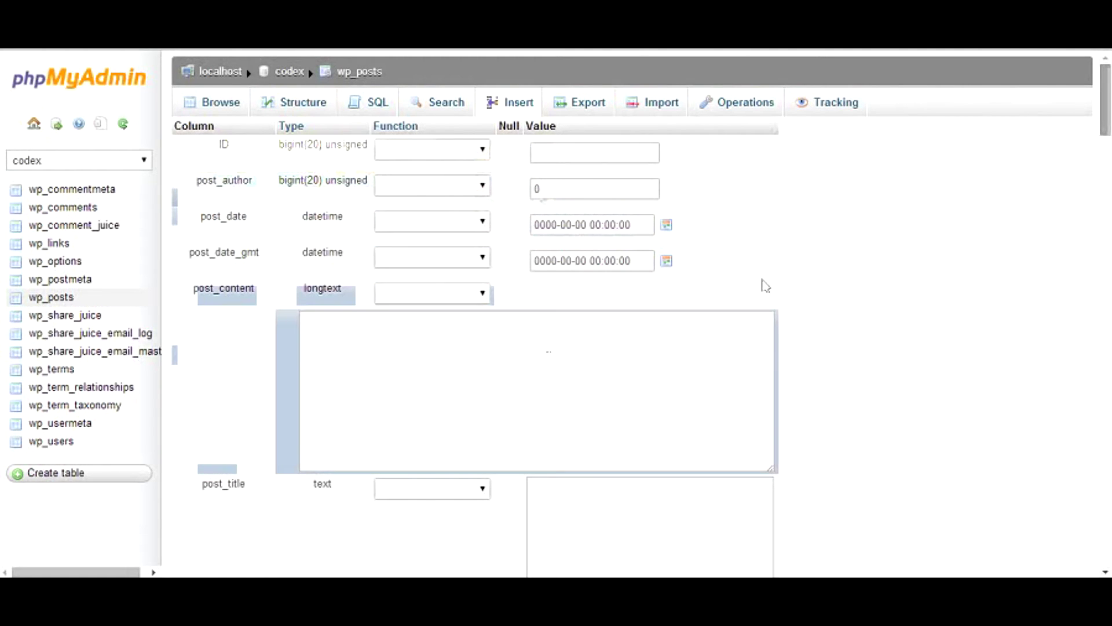
left_click_drag(1107, 102, 1110, 539)
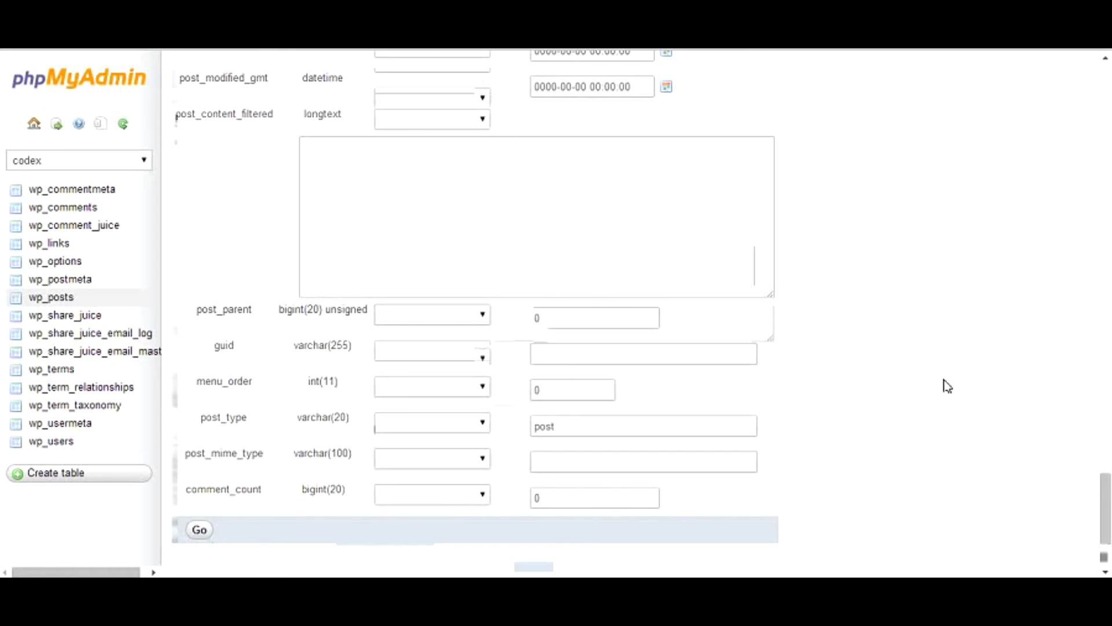
scroll(948, 387, "up", 20)
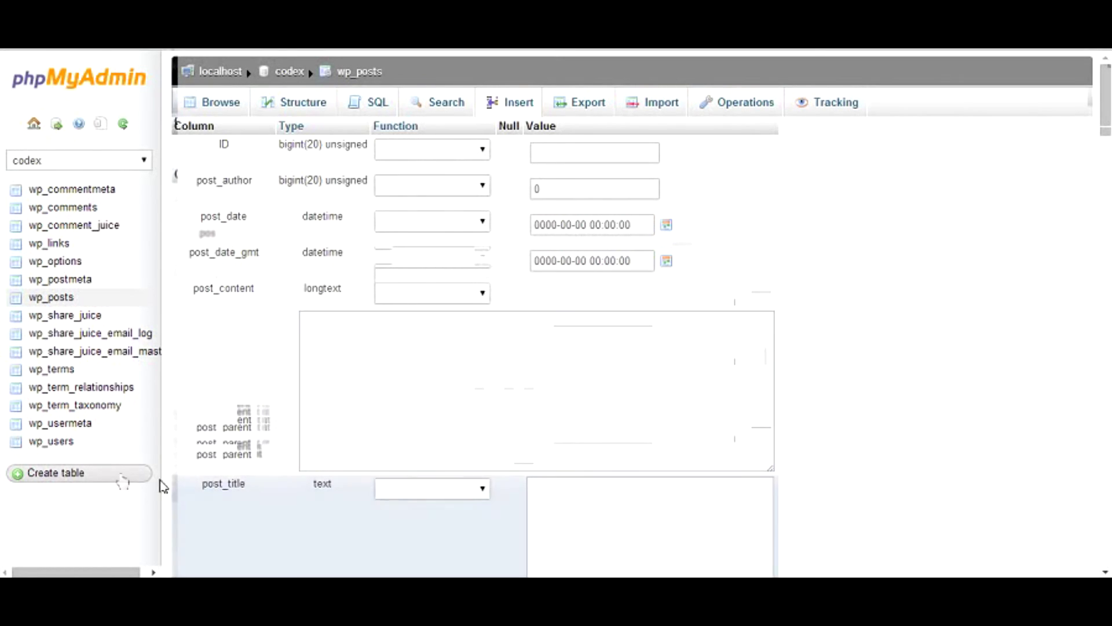
- Open the wp_posts export page, compare the Quick and Custom methods, and review the available formats with Quick selected
left_click(119, 480)
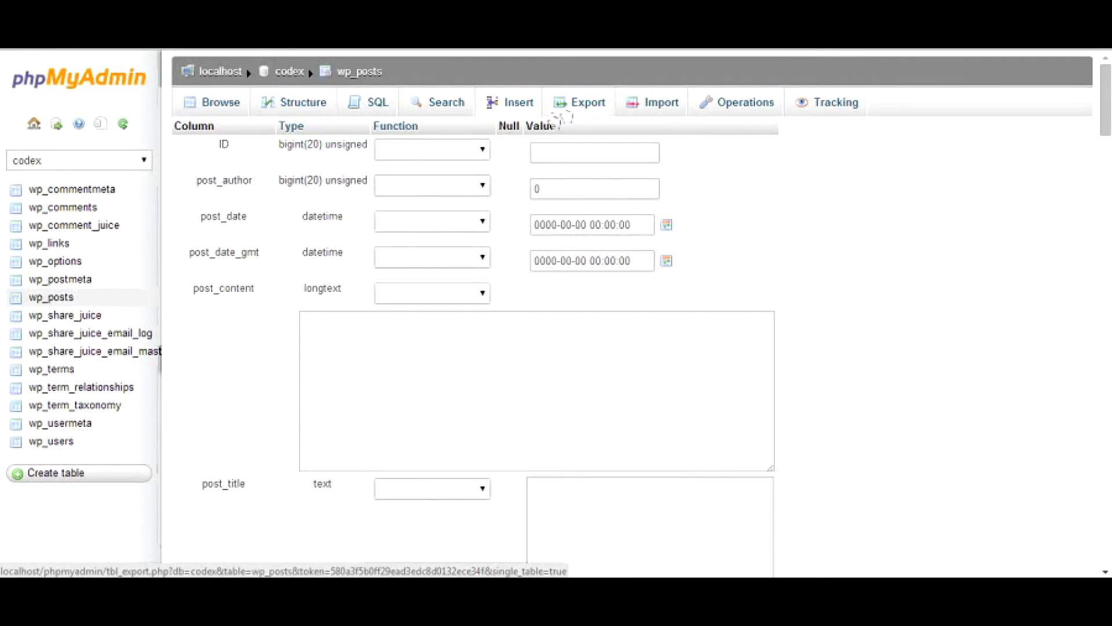
left_click(569, 111)
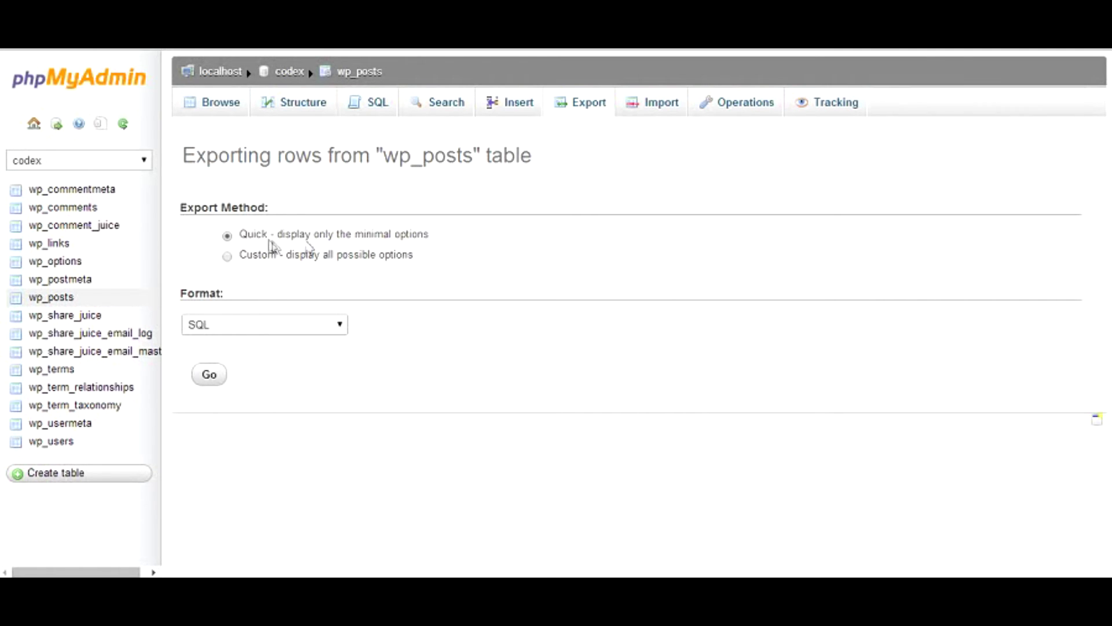
left_click(228, 256)
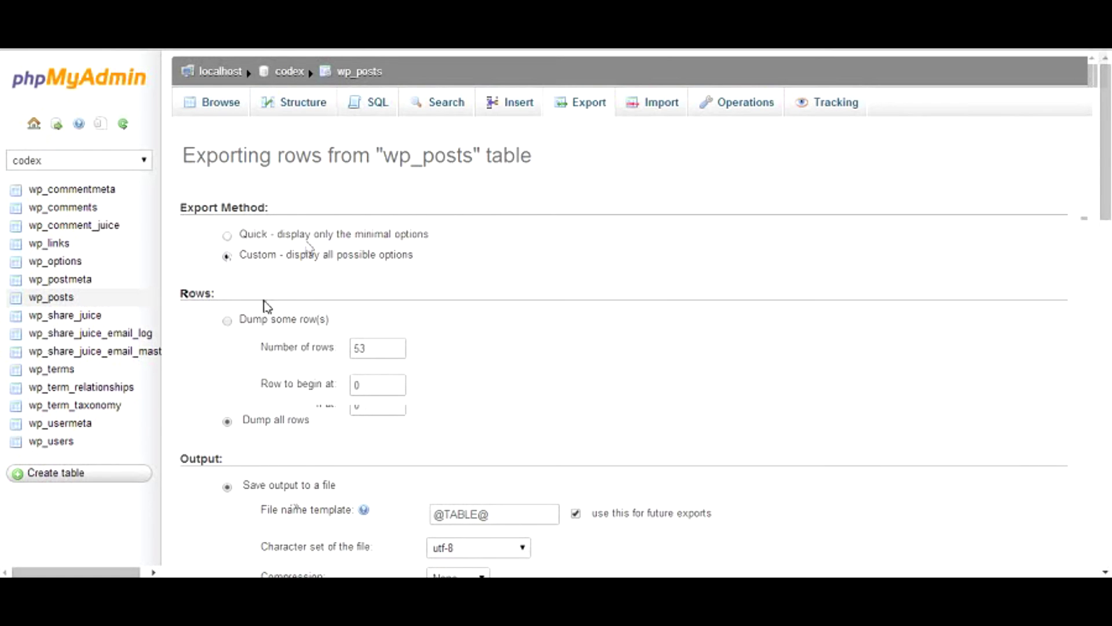
left_click(227, 236)
left_click(236, 323)
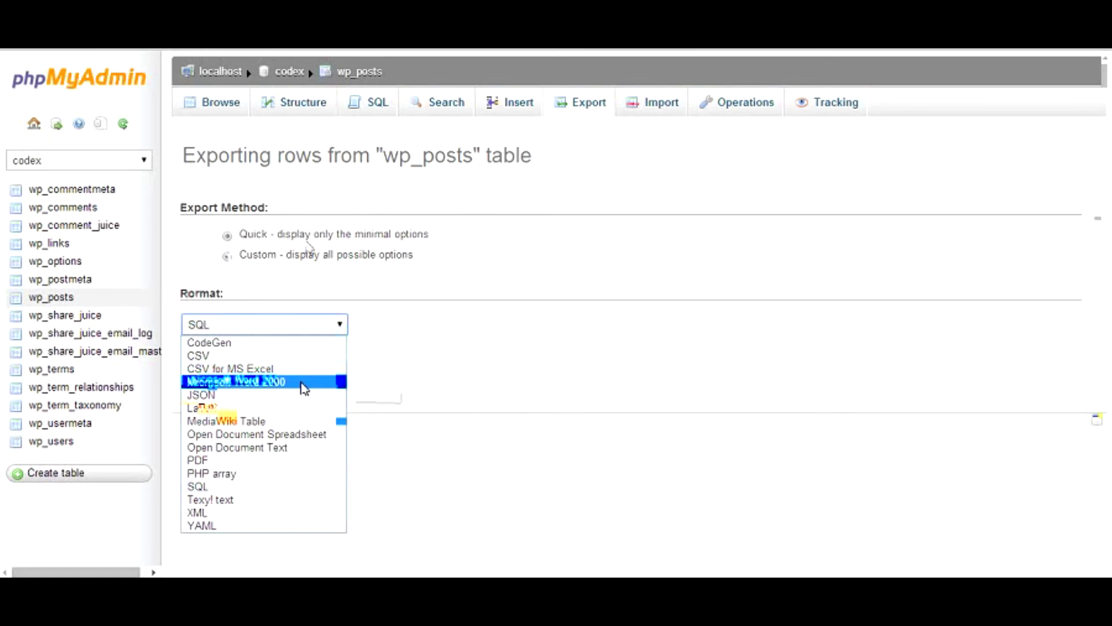
left_click(466, 350)
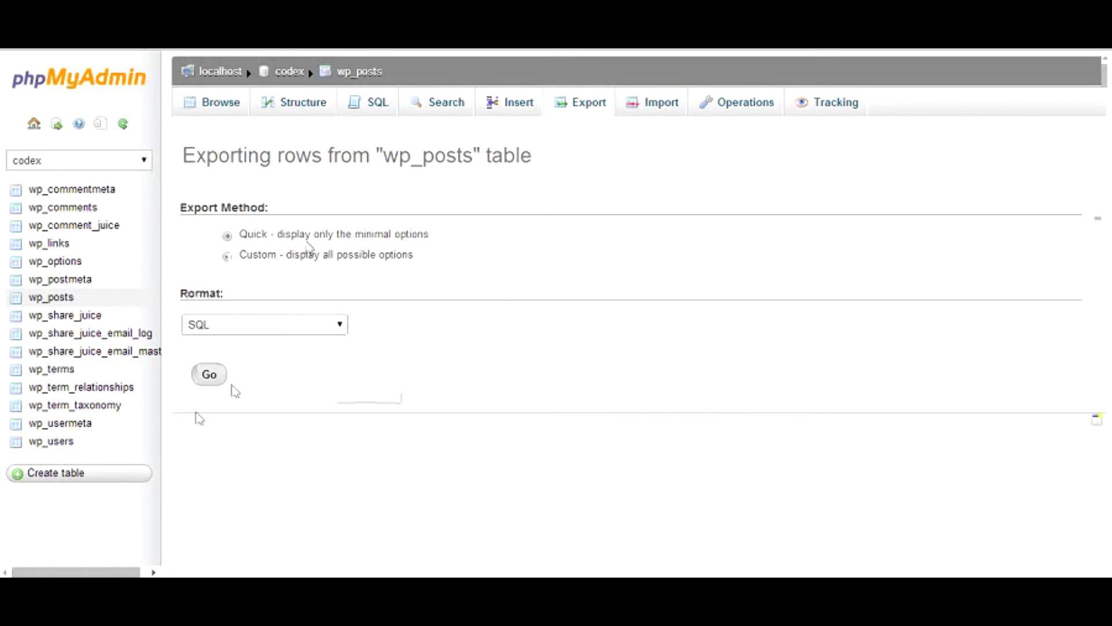
left_click(253, 333)
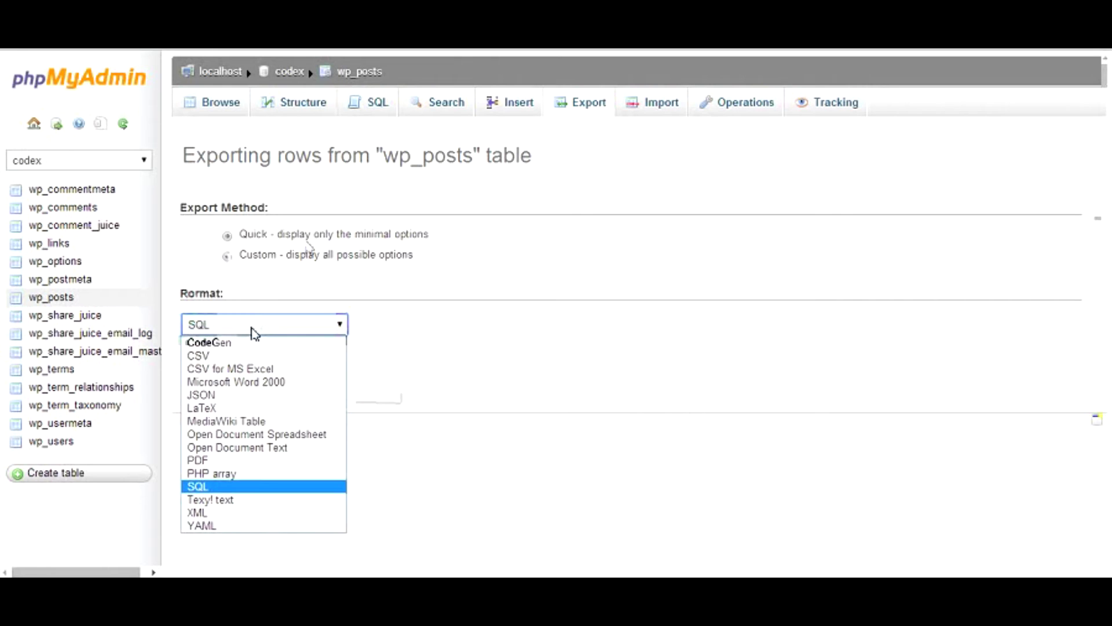
left_click(461, 366)
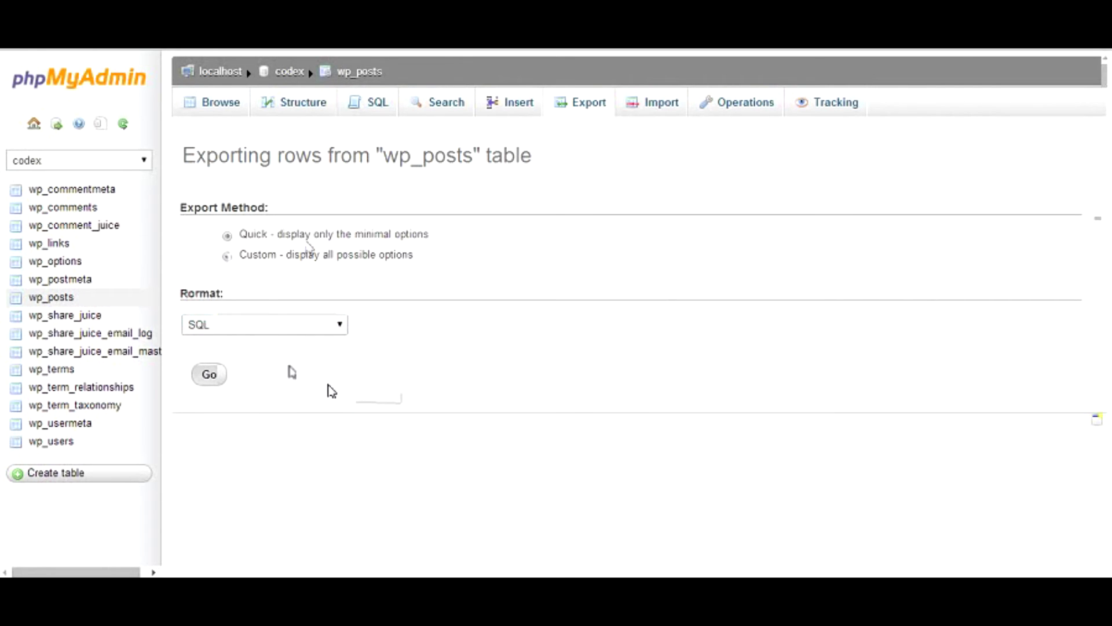
- Open the import page for wp_posts and look through its file, partial import and format options
left_click(648, 113)
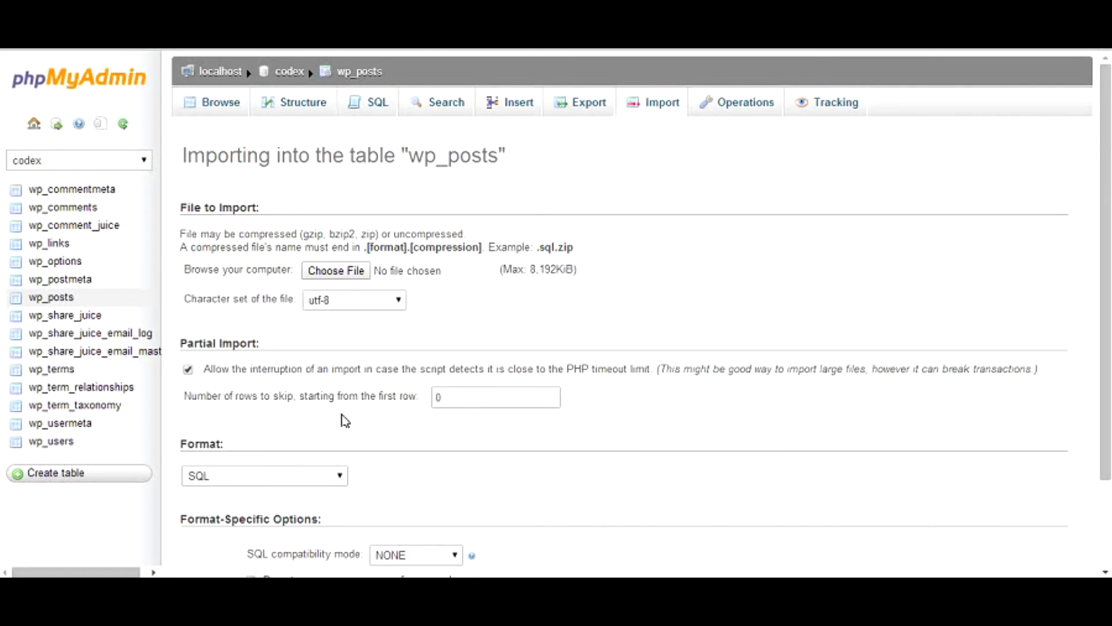
scroll(345, 421, "down", 2)
scroll(346, 421, "up", 2)
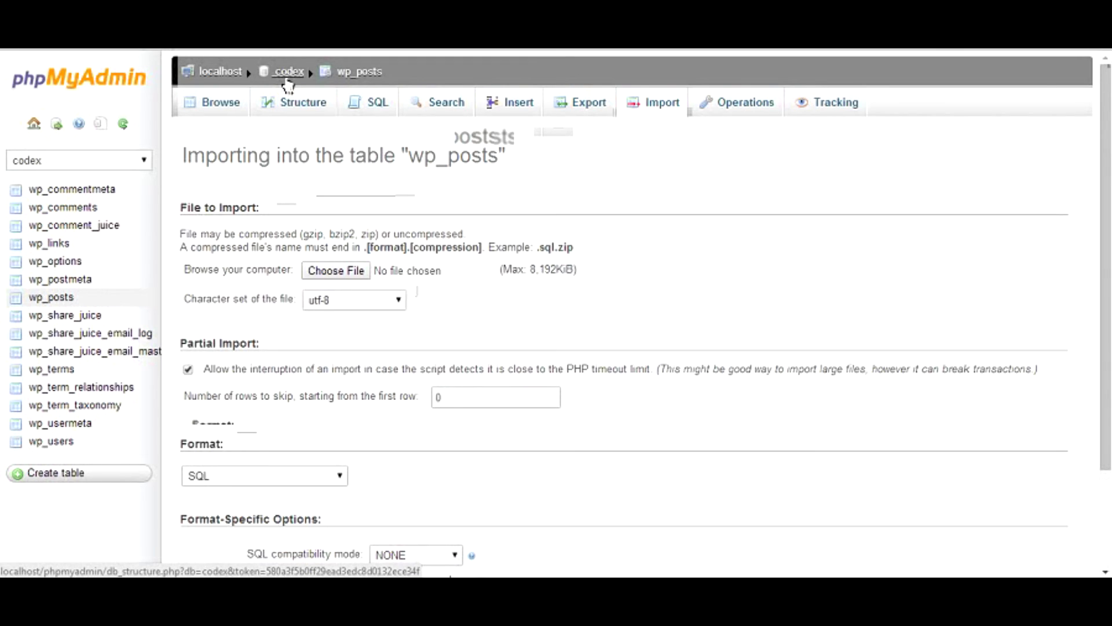
- Go up to the codex database, open its export page and review the list of export formats
left_click(288, 72)
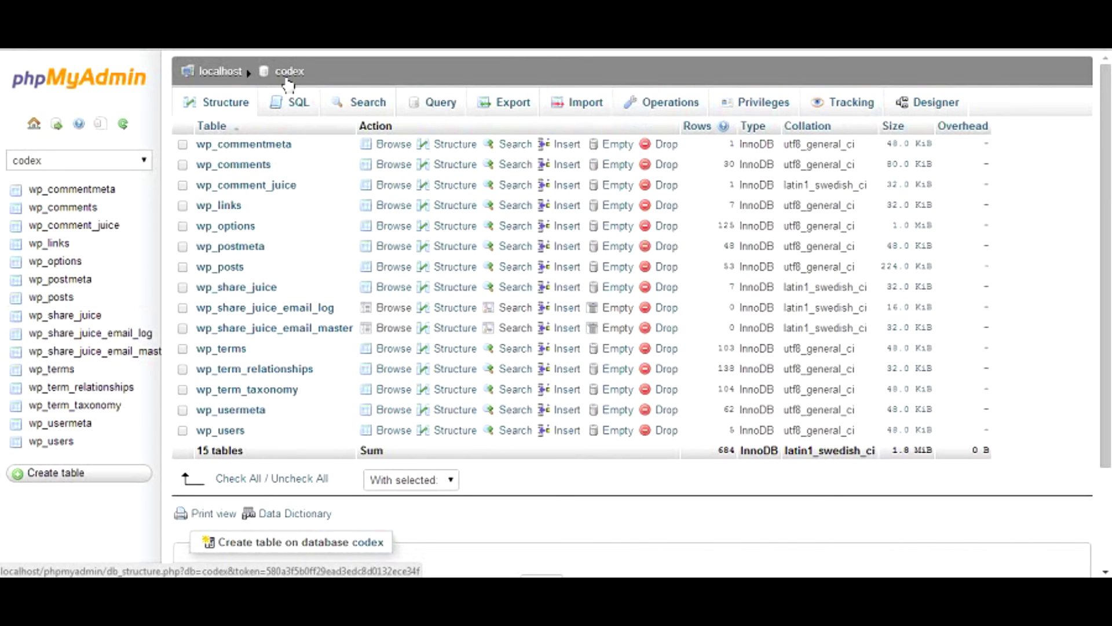
left_click(510, 114)
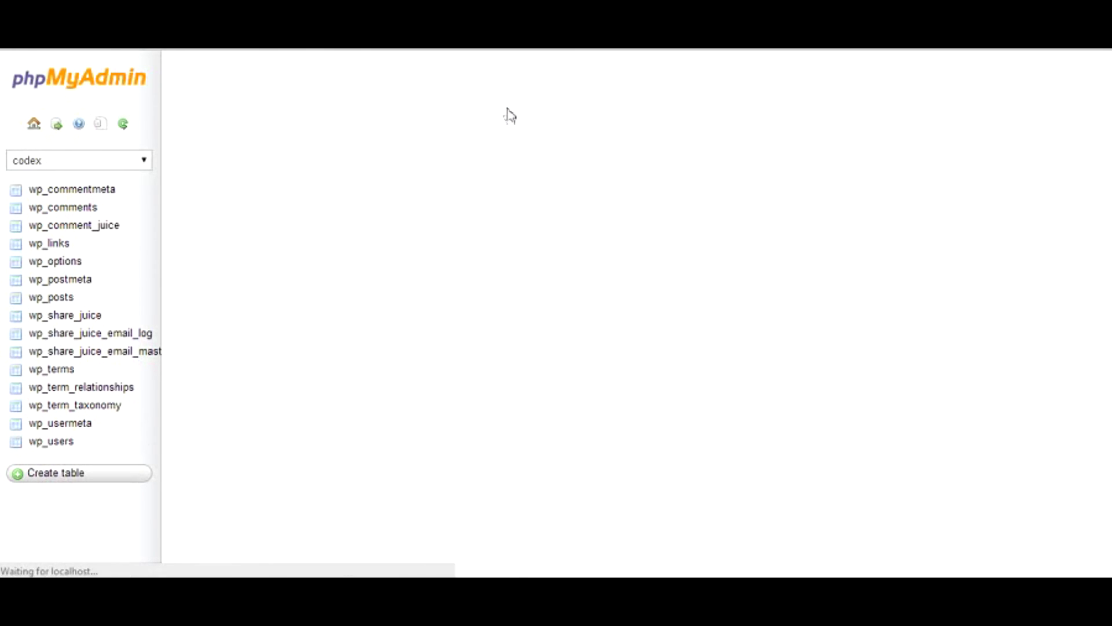
left_click(294, 326)
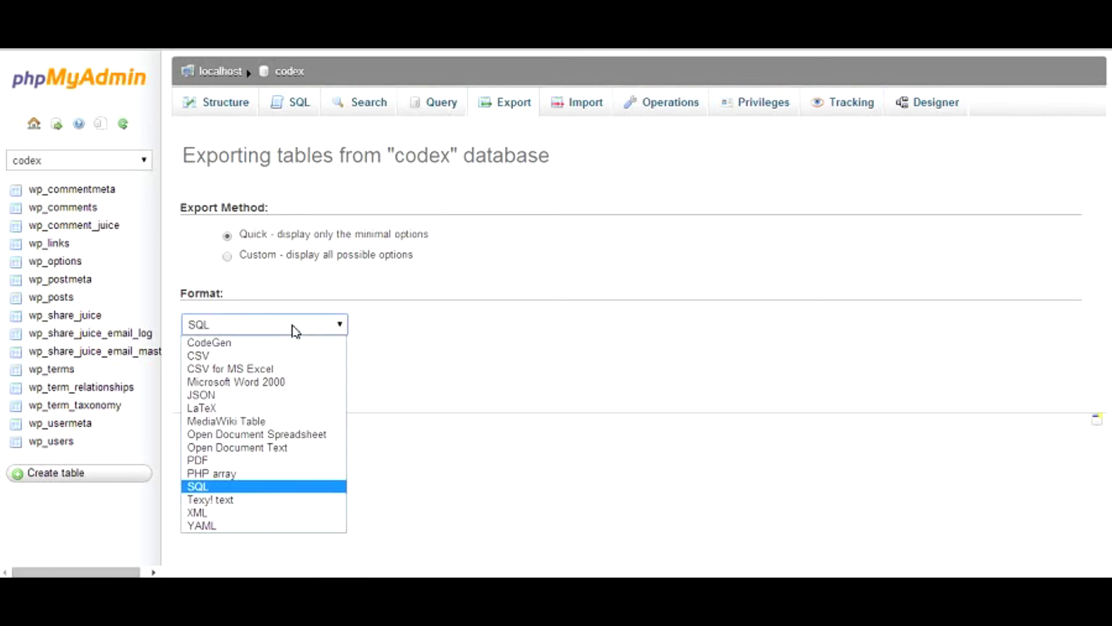
left_click(294, 329)
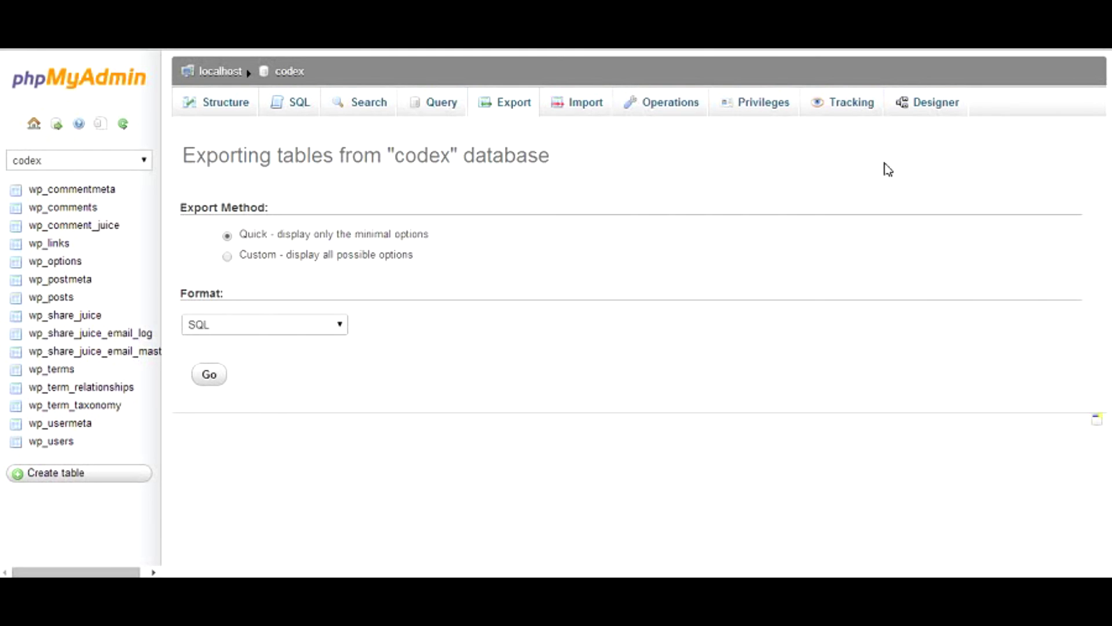
- Open the codex database in the Designer and spread out the overlapping wp_term_taxonomy, wp_links, wp_comments, wp_usermeta and wp_share_juice email tables
left_click(919, 114)
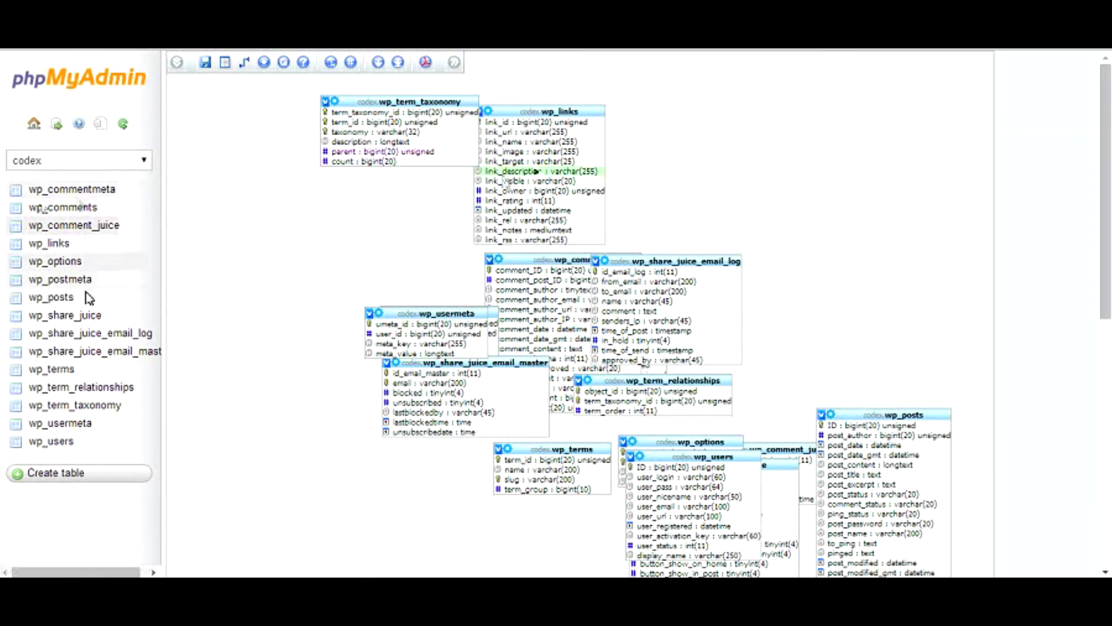
left_click_drag(394, 101, 263, 135)
left_click_drag(545, 104, 717, 77)
left_click_drag(533, 257, 478, 133)
left_click_drag(408, 311, 269, 324)
left_click_drag(430, 359, 310, 433)
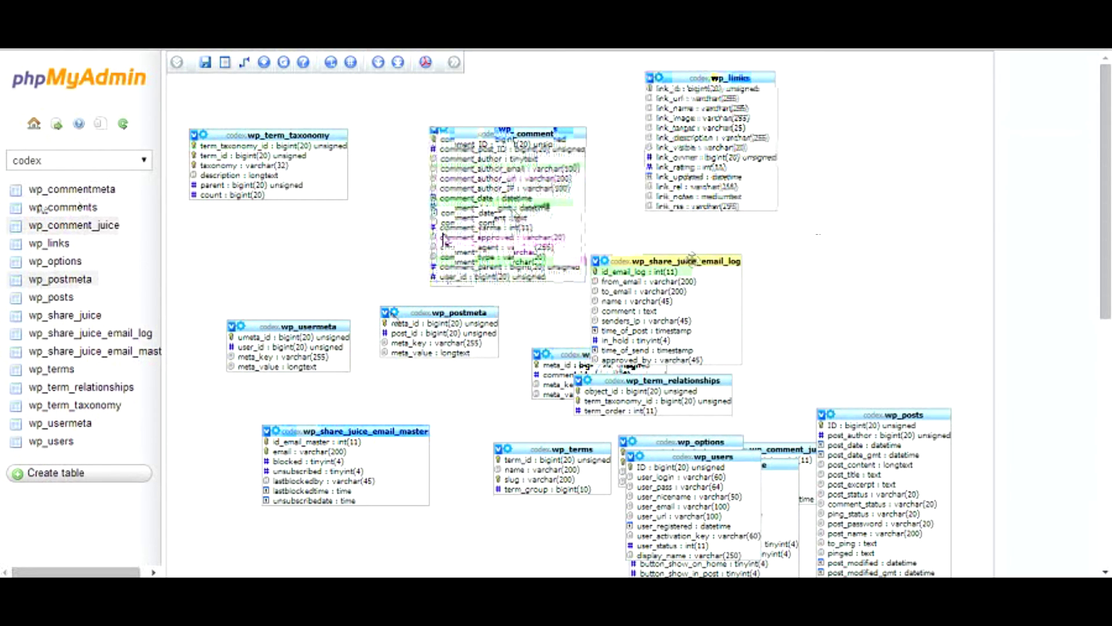
left_click_drag(689, 261, 878, 202)
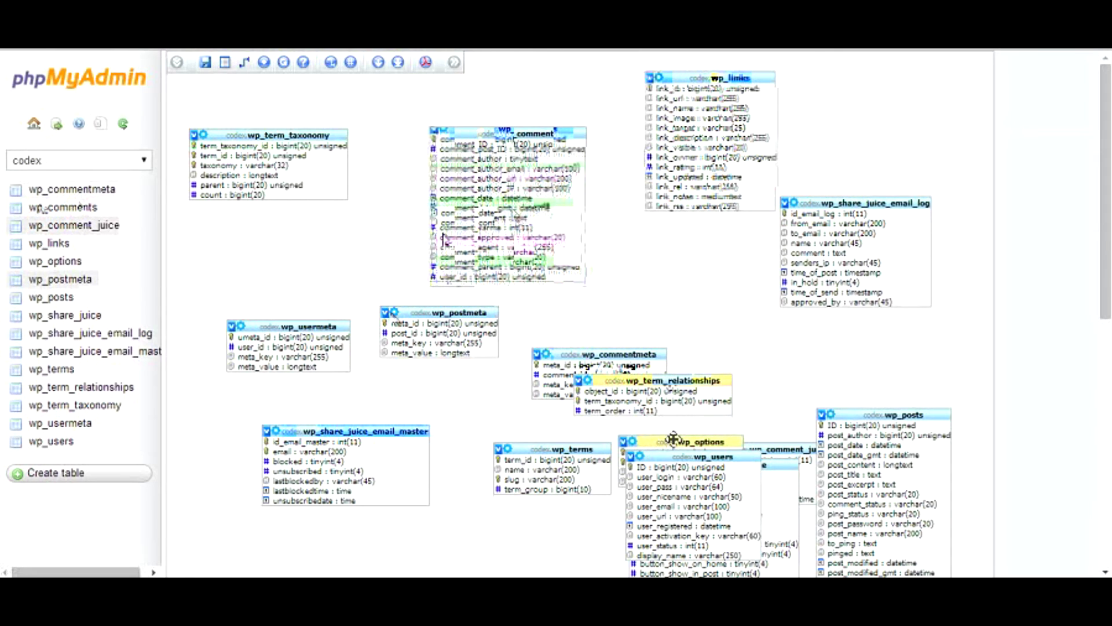
- Place wp_users directly above wp_usermeta in the diagram and start creating a relation from the wp_users ID column
left_click_drag(669, 453, 243, 212)
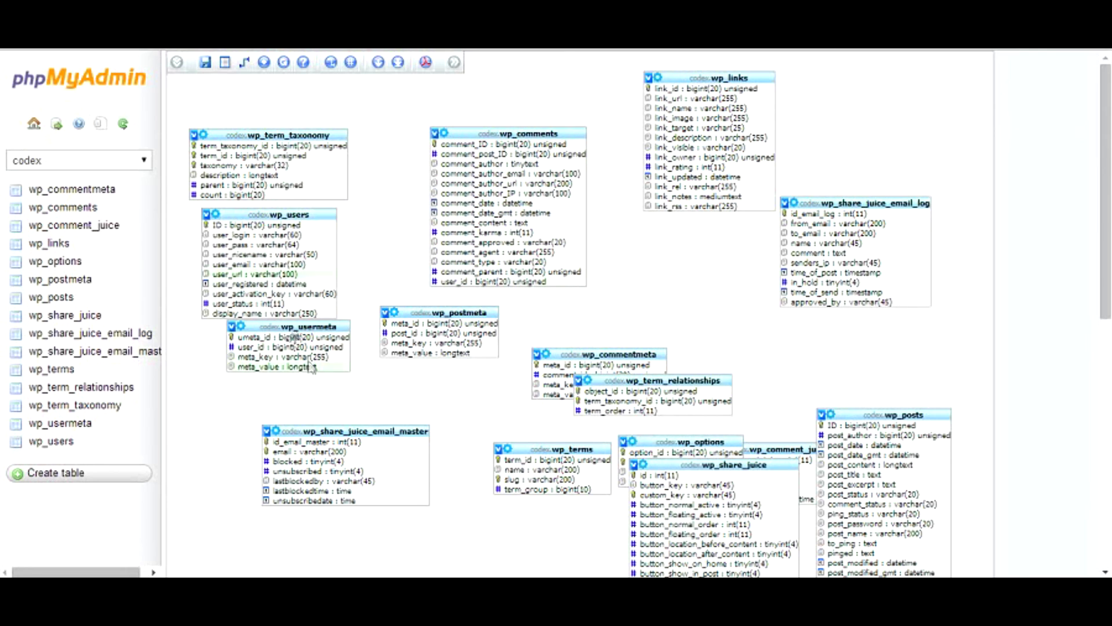
left_click_drag(311, 327, 300, 345)
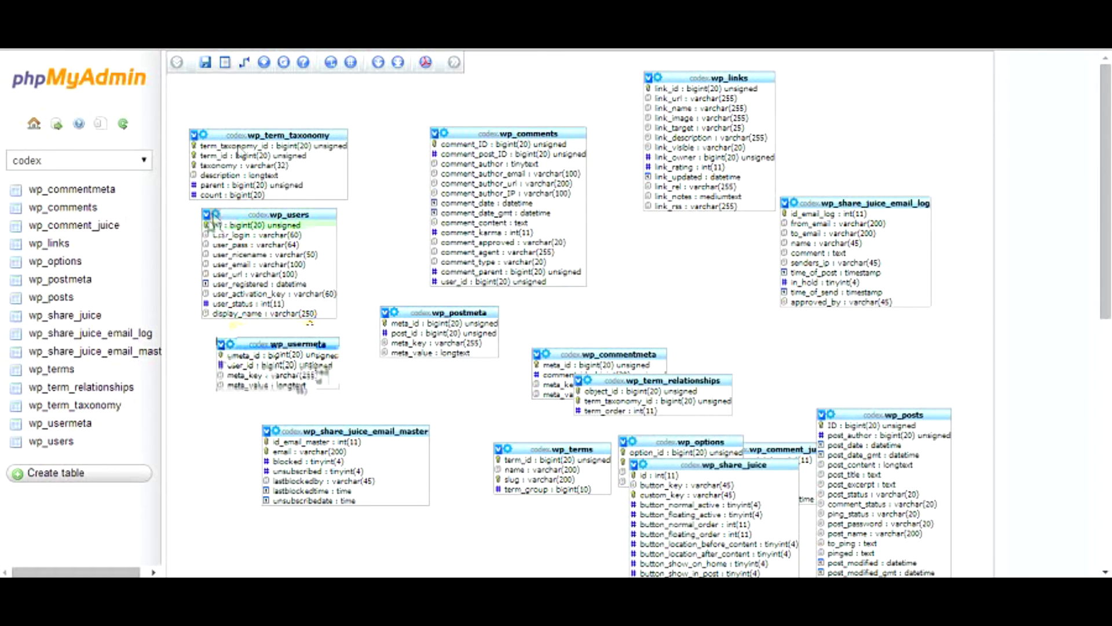
left_click(244, 63)
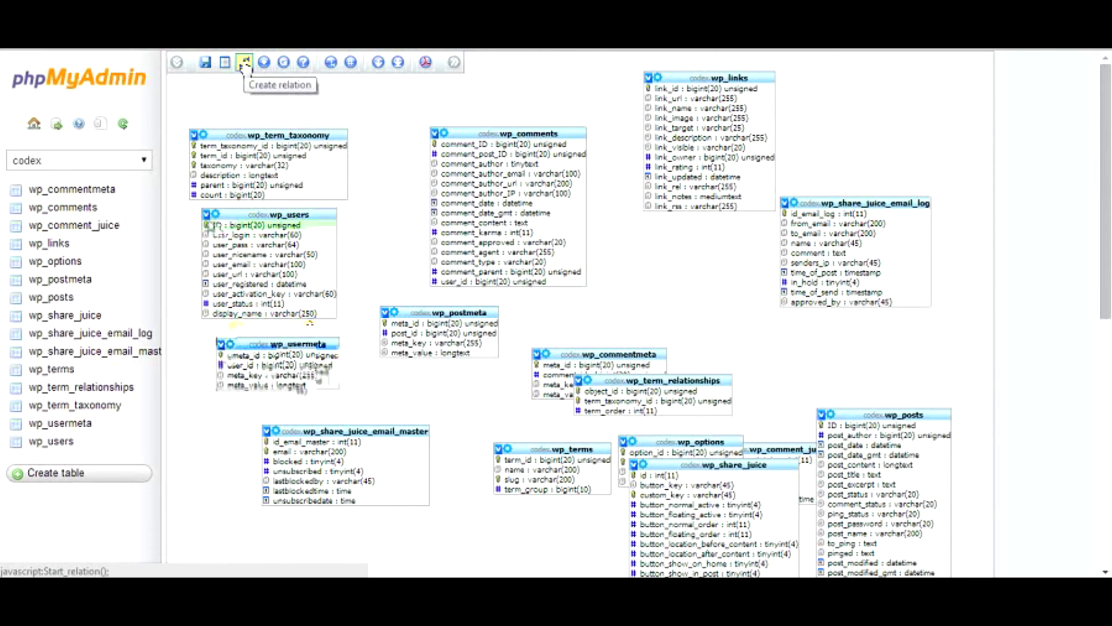
left_click(210, 228)
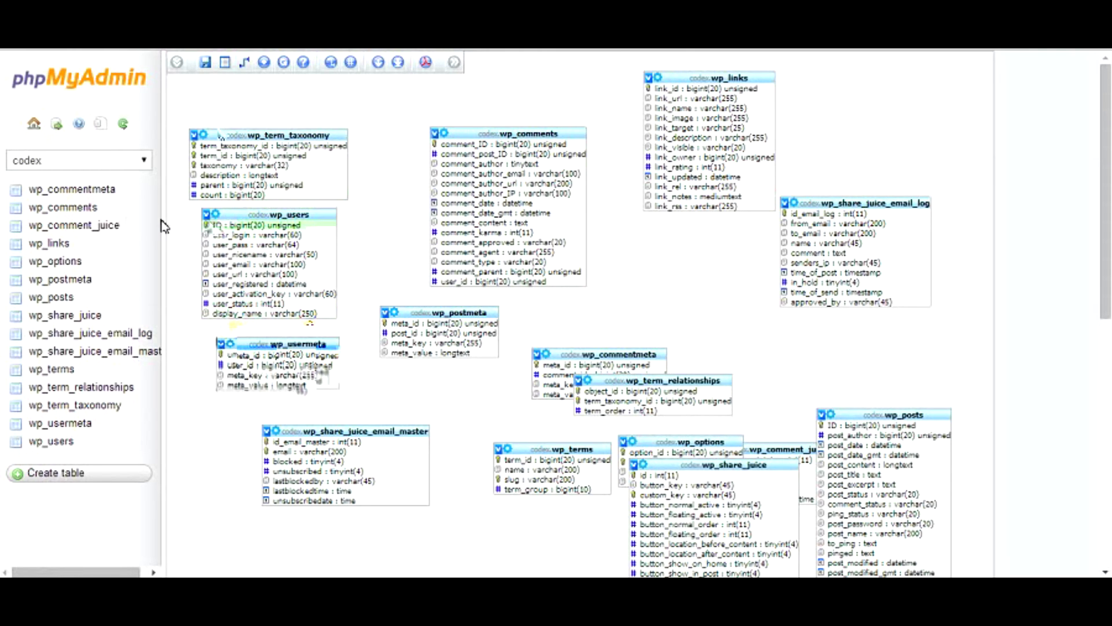
- Leave the Designer and return to the table list in the structure view of the codex database
left_click(16, 61)
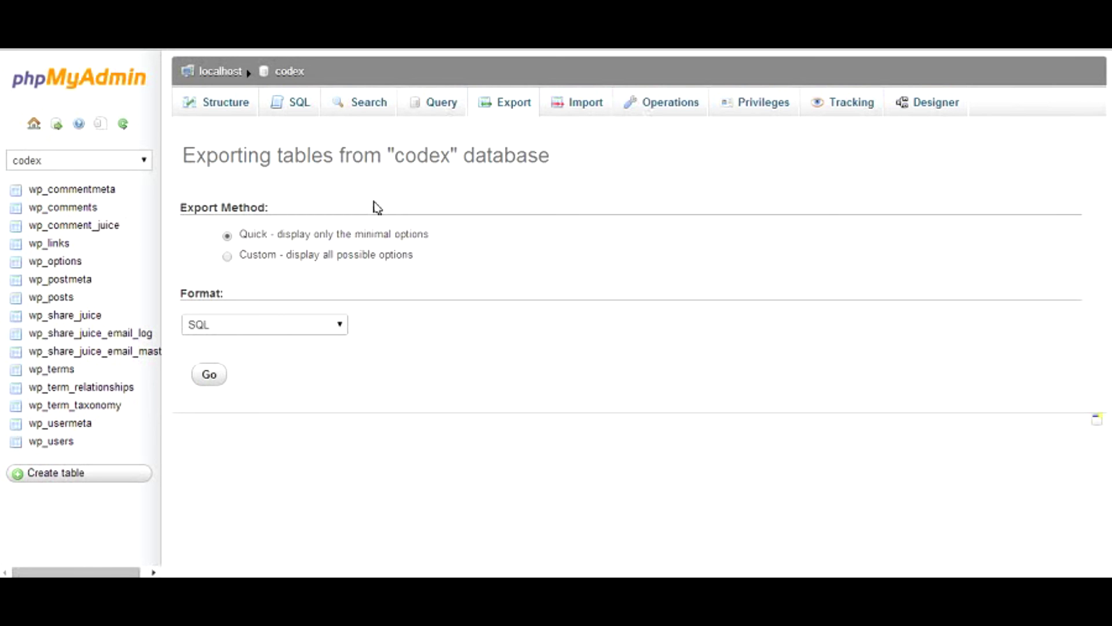
left_click(241, 111)
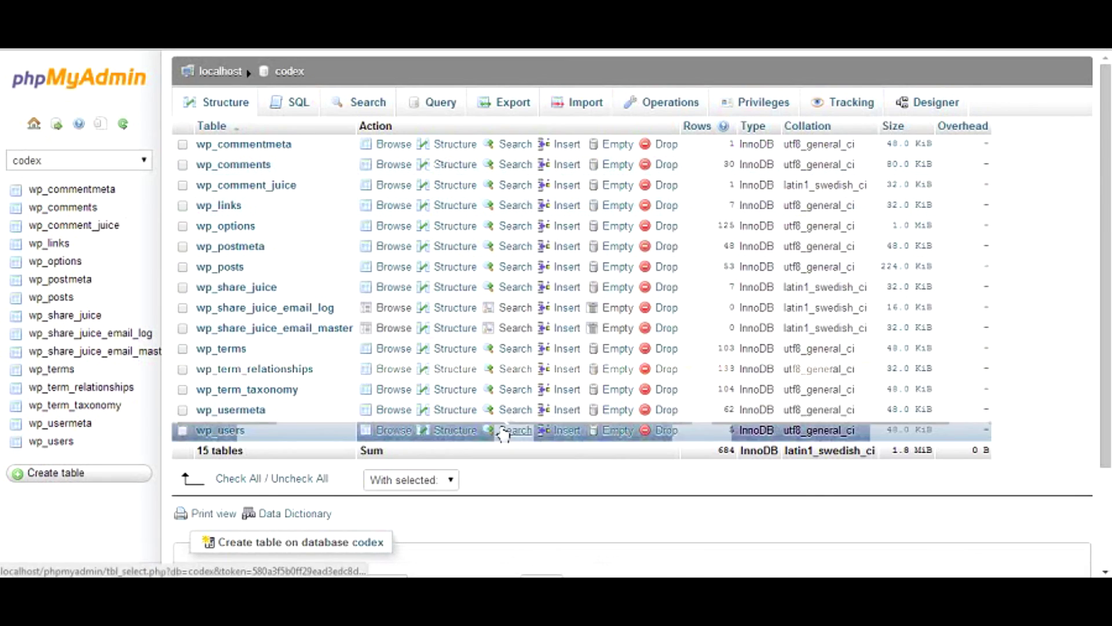
left_click(489, 490)
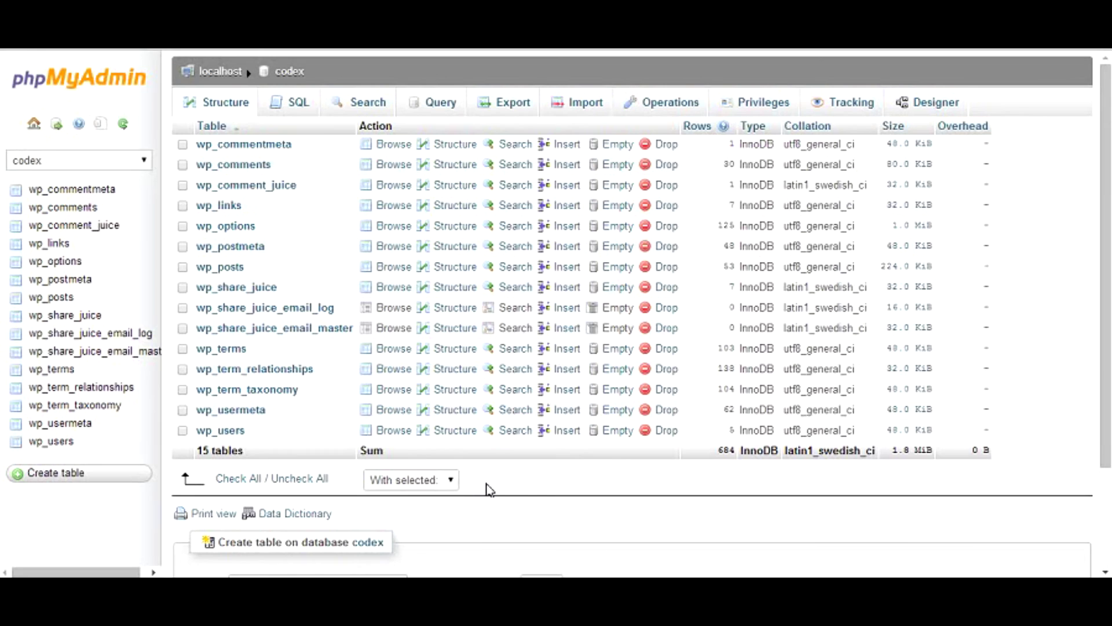